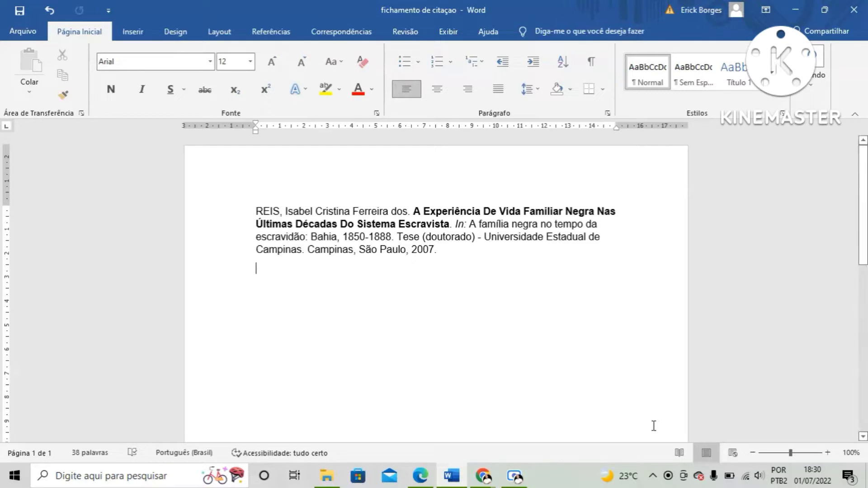
Review the bibliographic reference and chapter title on page 1 of the CAPÍTULO I PDF in Edge, and return to the Word document.
left_click(827, 452)
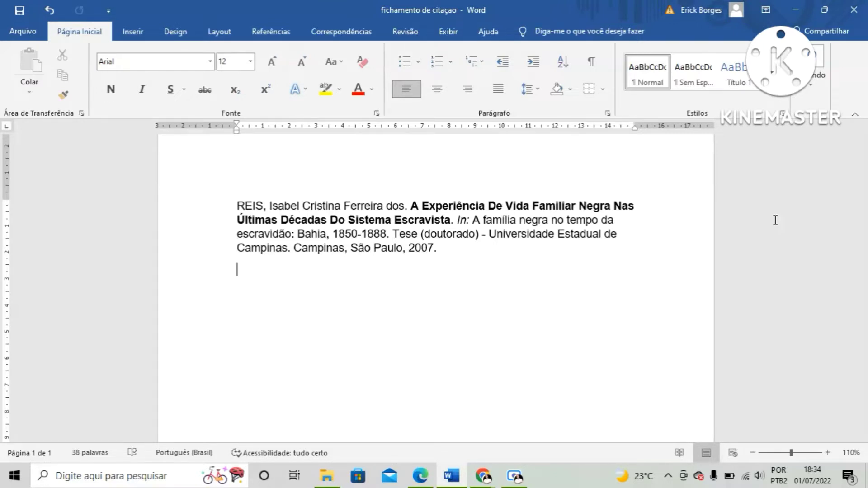
left_click(434, 471)
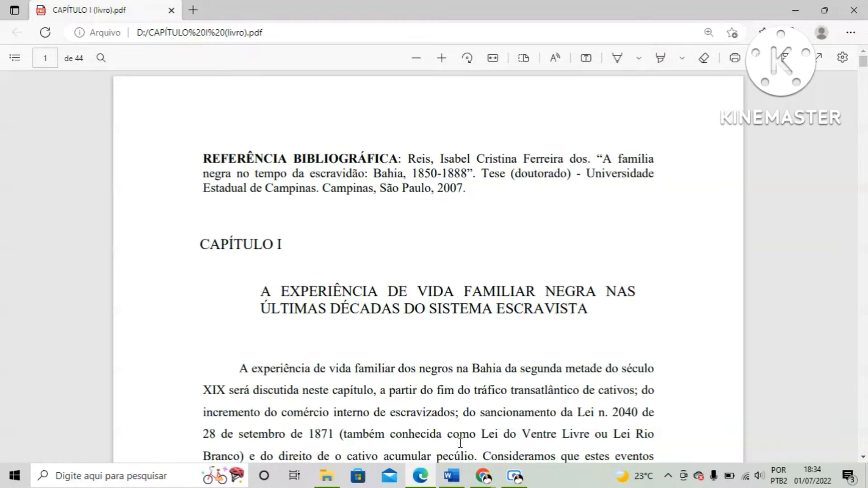
scroll(460, 443, "down", 3)
scroll(460, 443, "up", 3)
left_click(458, 477)
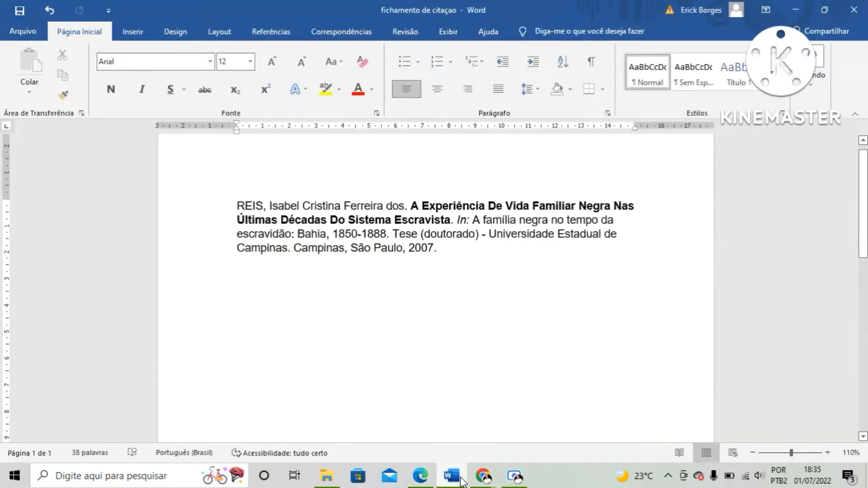
Examine the full reference in the document, including its bold chapter title and the "In:" part with the thesis title.
scroll(477, 357, "up", 1)
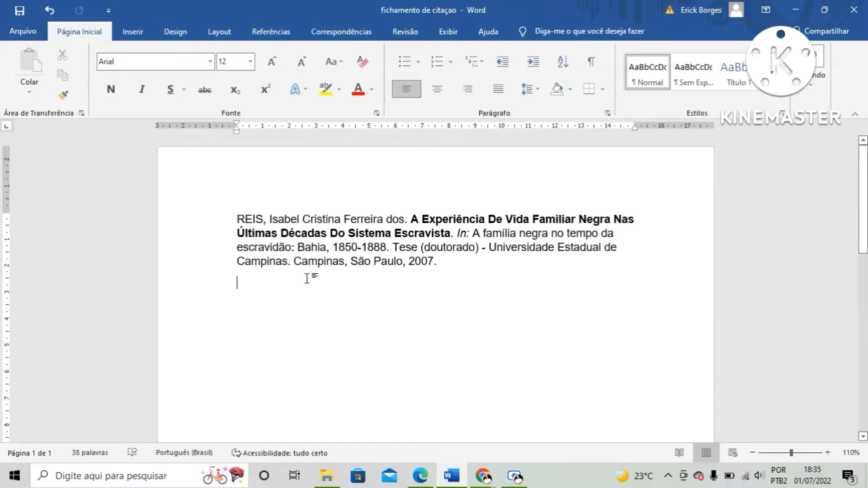
left_click_drag(232, 217, 478, 257)
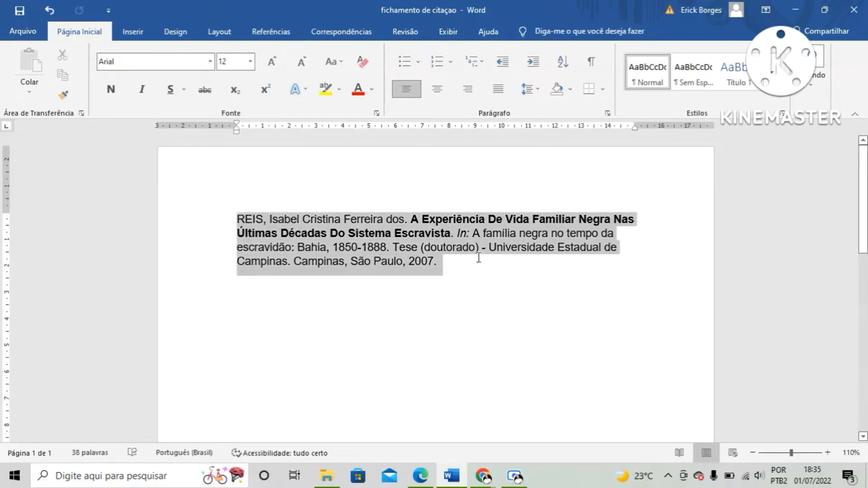
left_click(522, 335)
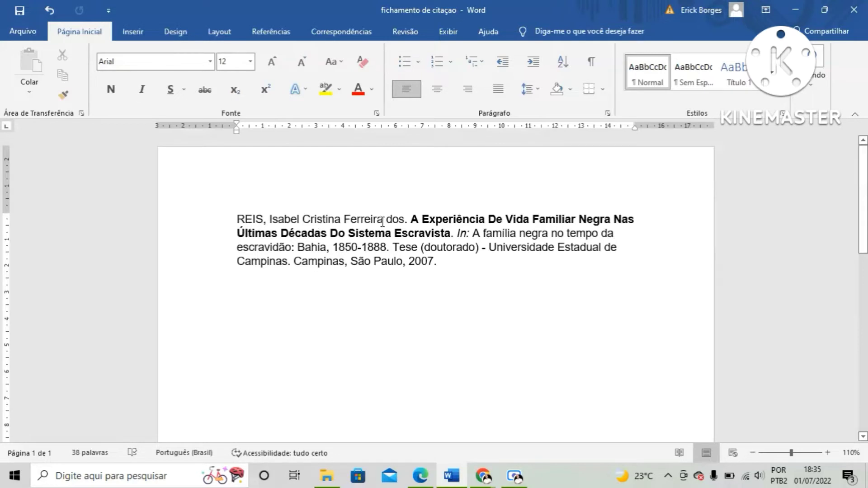
left_click_drag(410, 219, 446, 233)
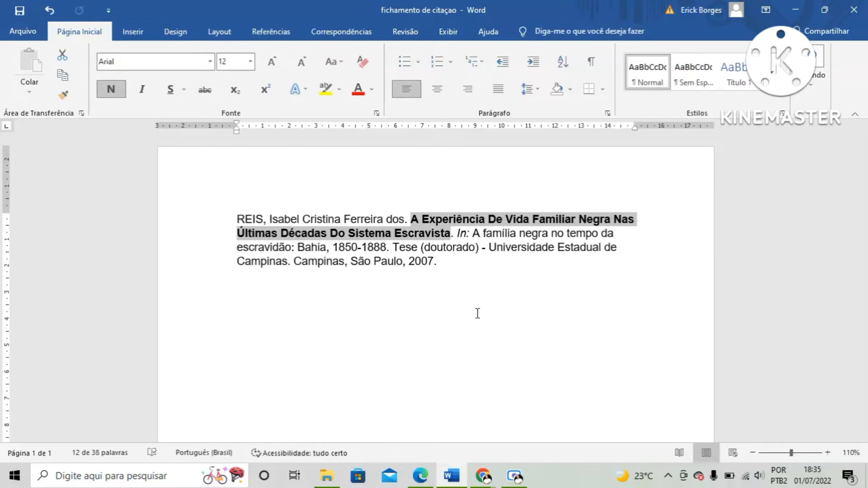
left_click(461, 287)
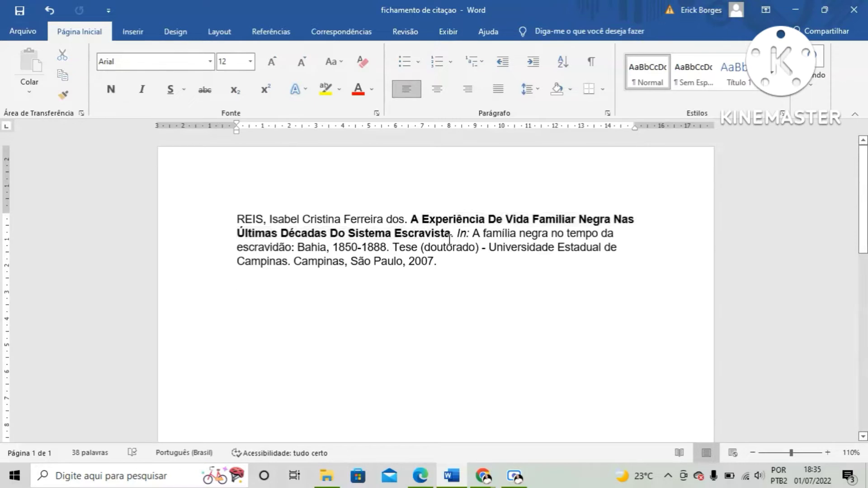
left_click_drag(455, 235, 388, 250)
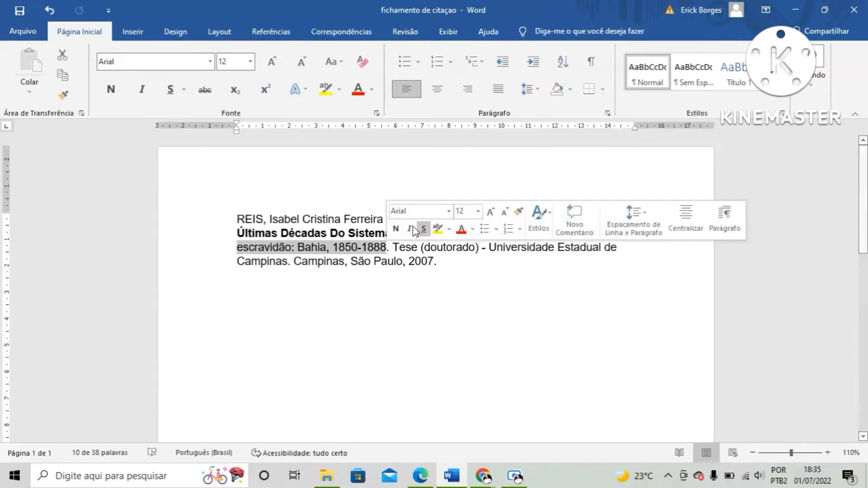
left_click(363, 226)
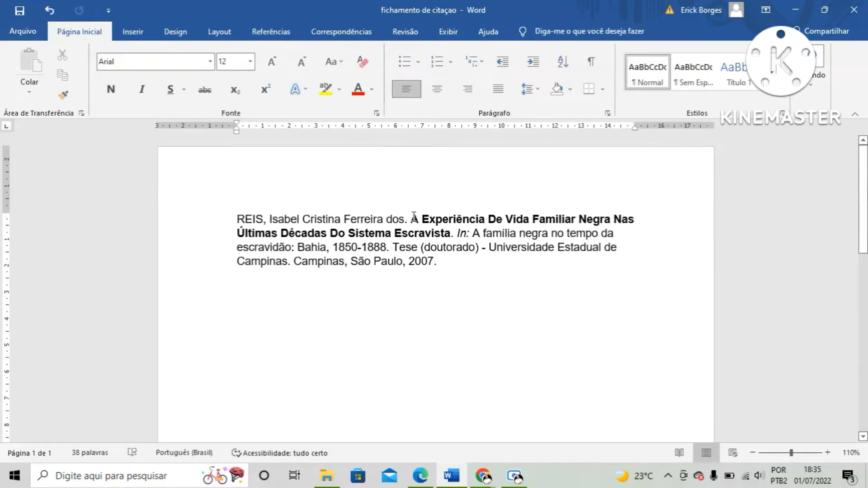
left_click_drag(413, 217, 446, 238)
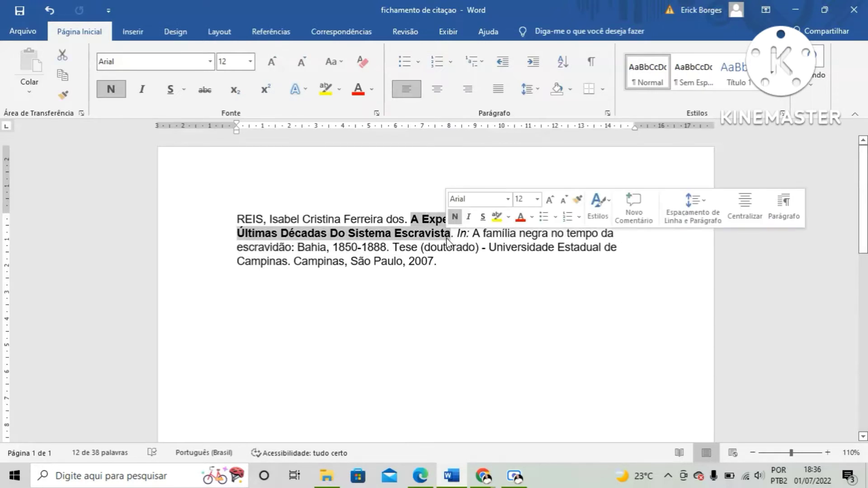
left_click(514, 475)
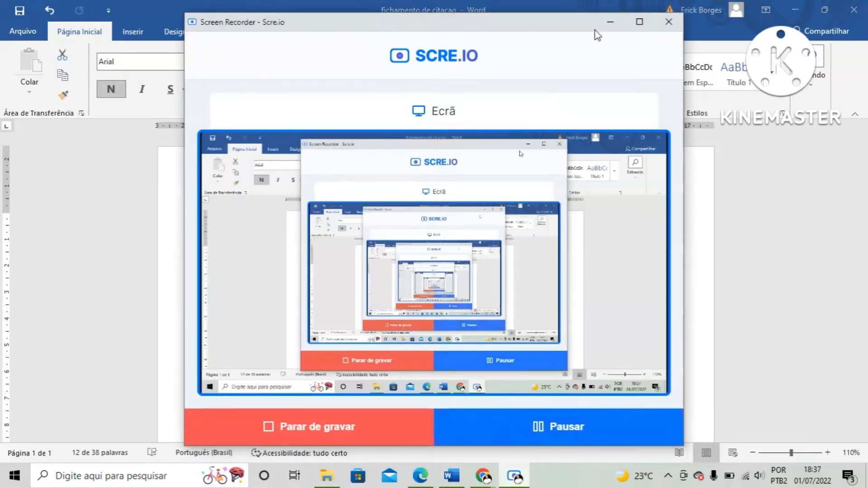
left_click(610, 22)
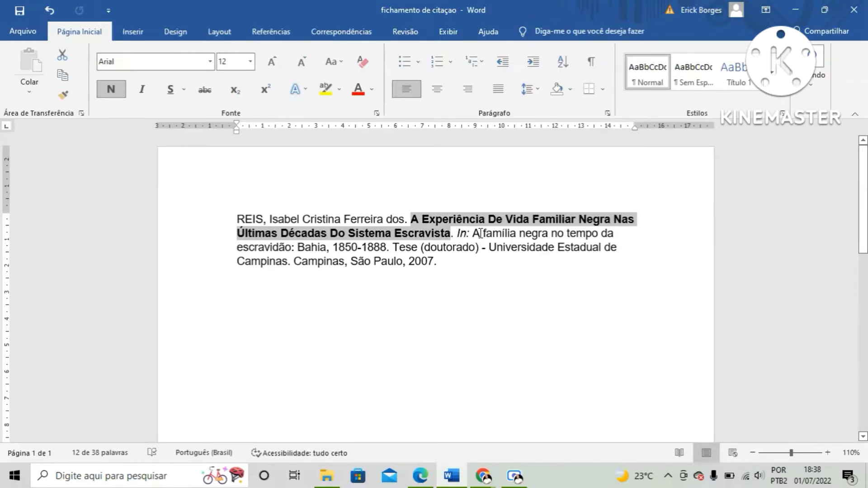
Examine the reference's chapter title, "In:" source title and university and year details, comparing them with the chapter PDF.
left_click_drag(457, 236, 399, 249)
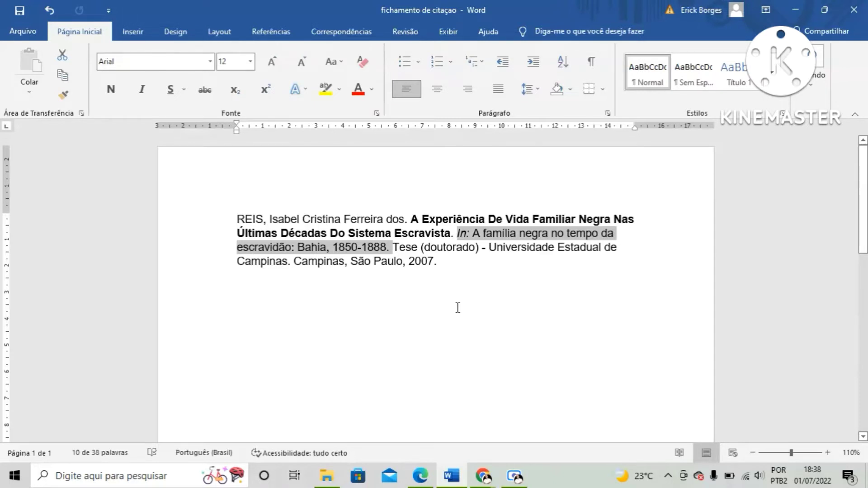
left_click(446, 268)
left_click_drag(414, 219, 450, 233)
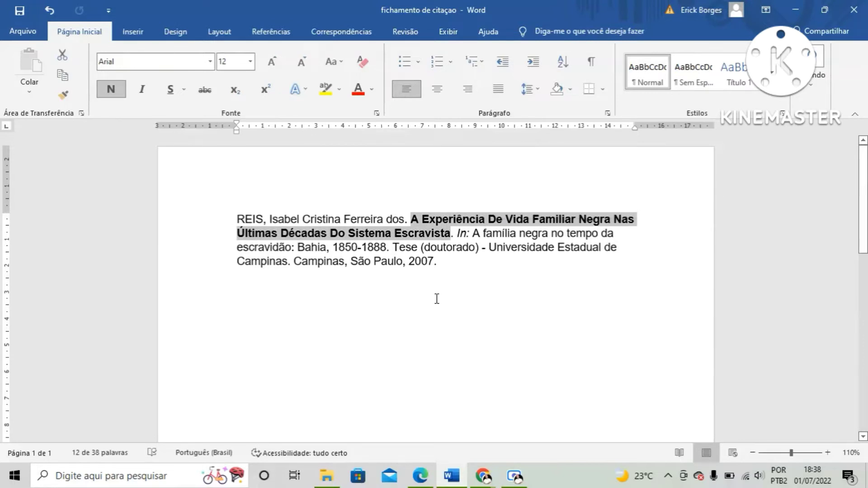
left_click(412, 475)
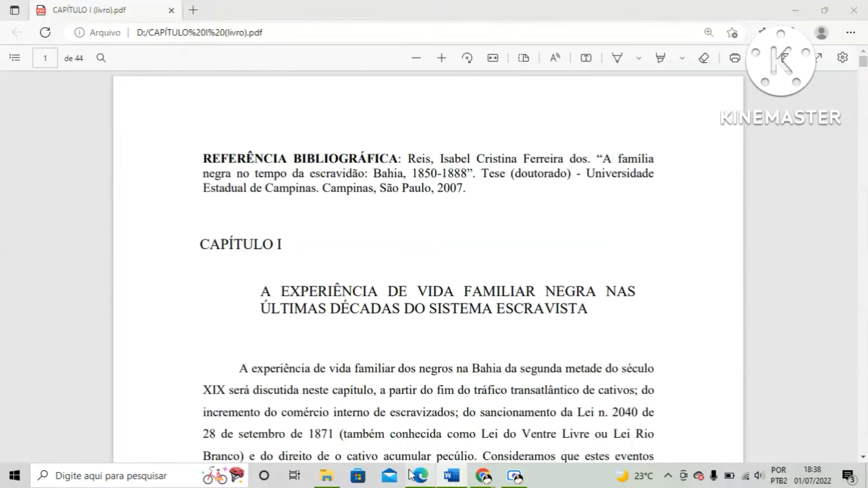
left_click(458, 474)
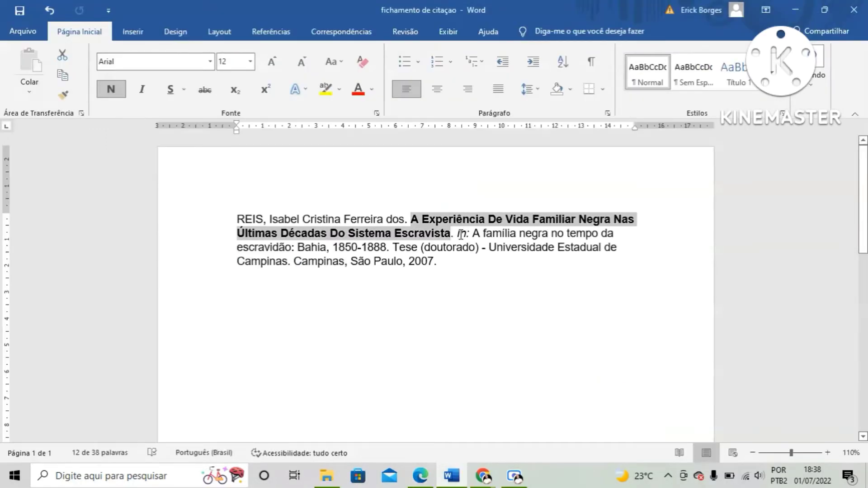
left_click_drag(459, 234, 392, 249)
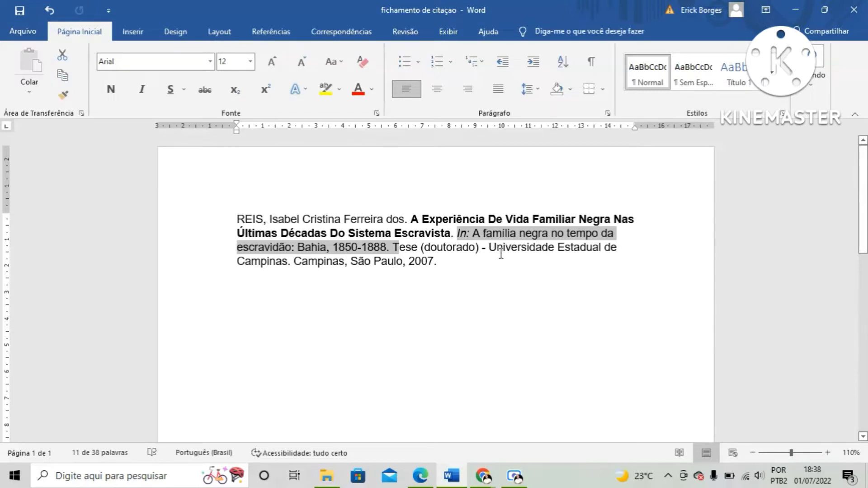
left_click(446, 262)
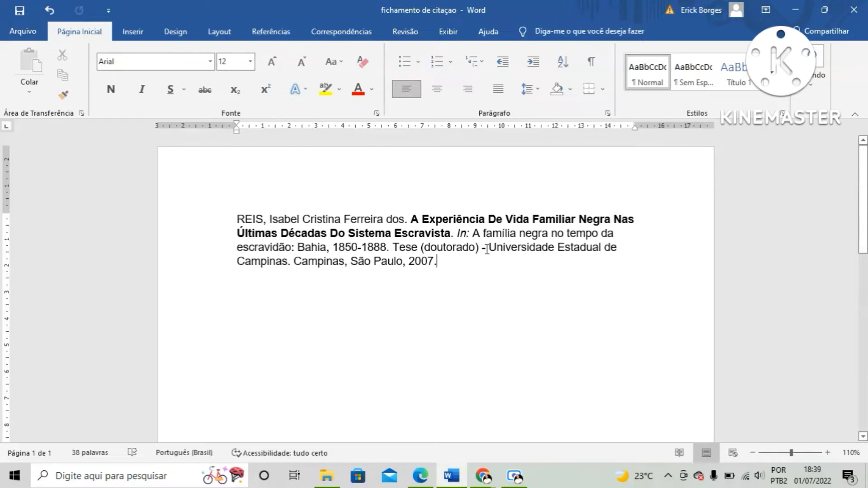
left_click_drag(484, 250, 362, 270)
left_click(426, 277)
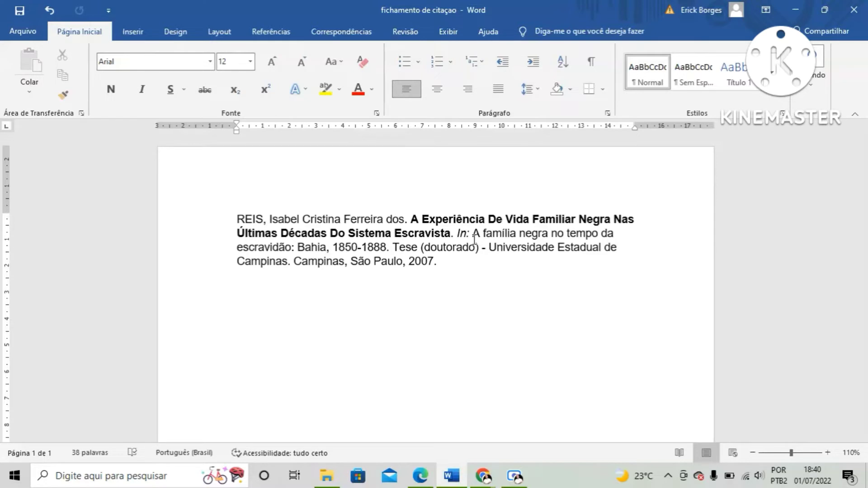
left_click(463, 261)
Switch to the chapter PDF in Edge and copy its first paragraph, from "A experiência de vida familiar" to "deste trabalho.".
left_click(426, 472)
scroll(399, 288, "down", 3)
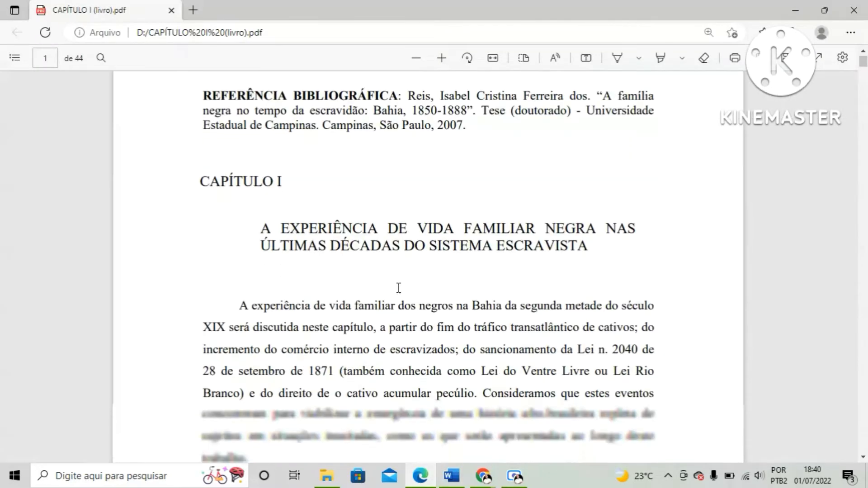
scroll(398, 289, "down", 1)
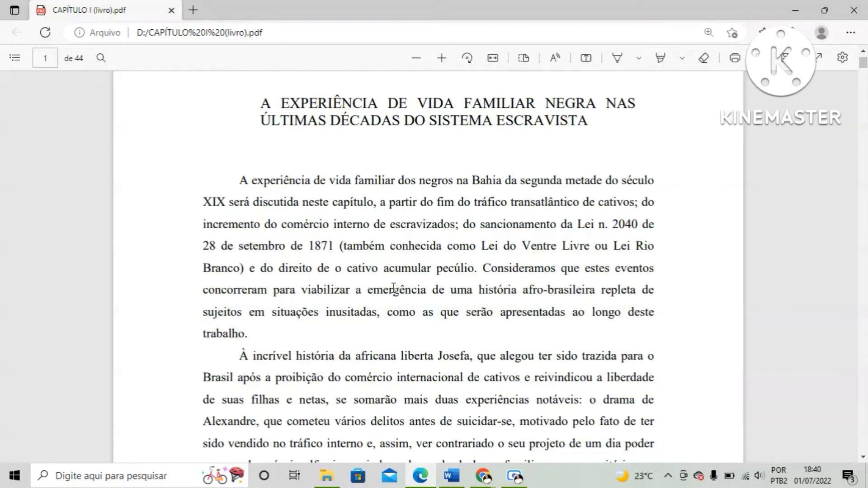
left_click_drag(237, 178, 270, 338)
key("ctrl+c")
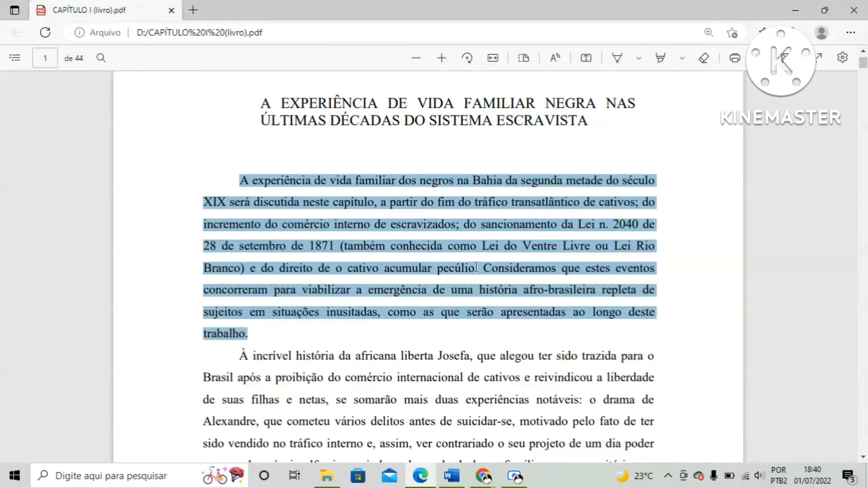
right_click(412, 202)
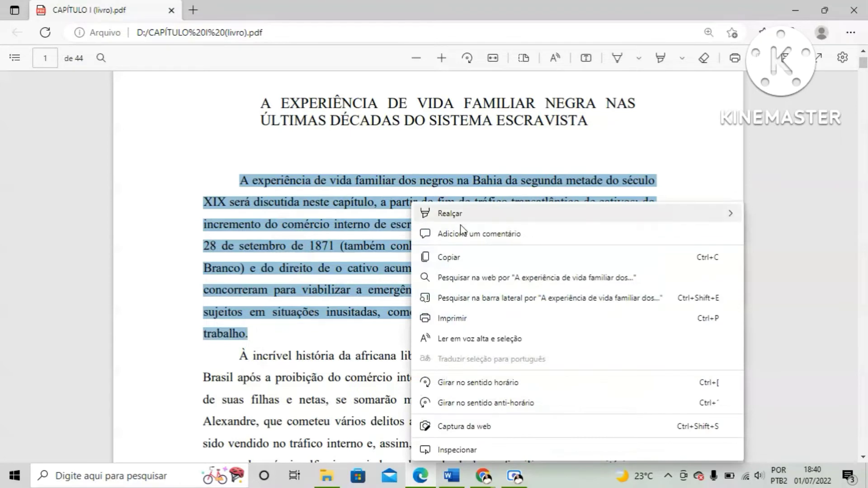
left_click(477, 260)
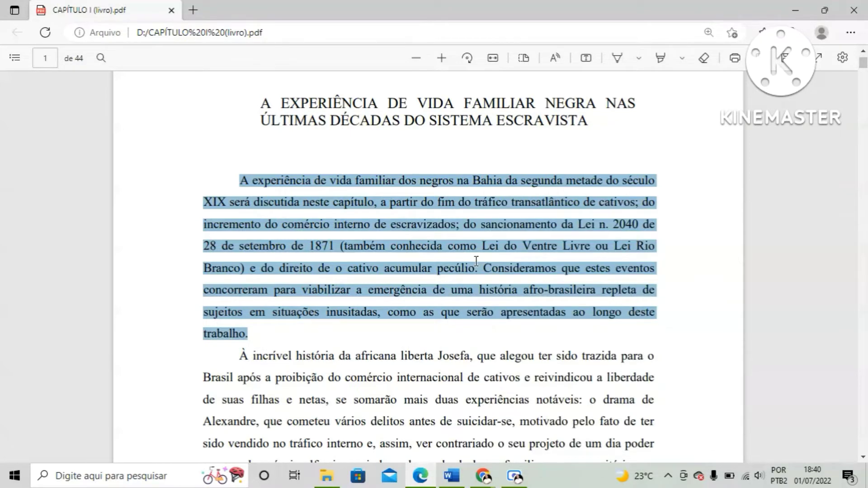
Return to the Word document and paste the copied paragraph on the line below the reference.
left_click(451, 475)
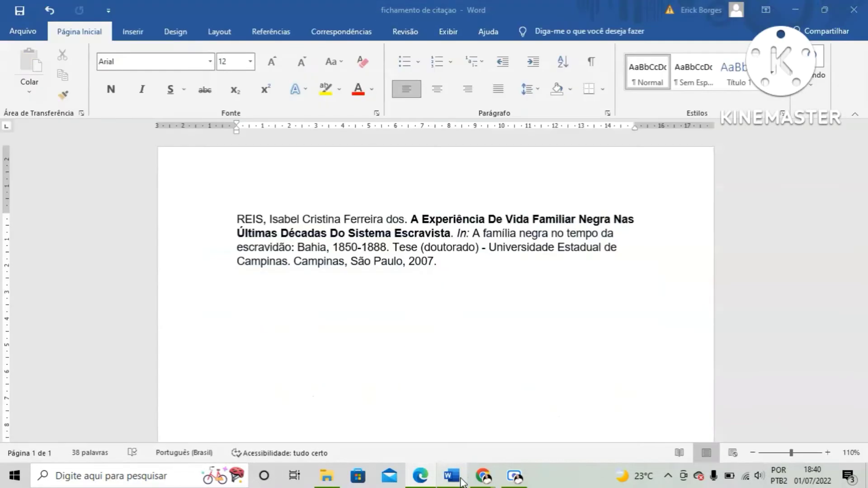
key("Return")
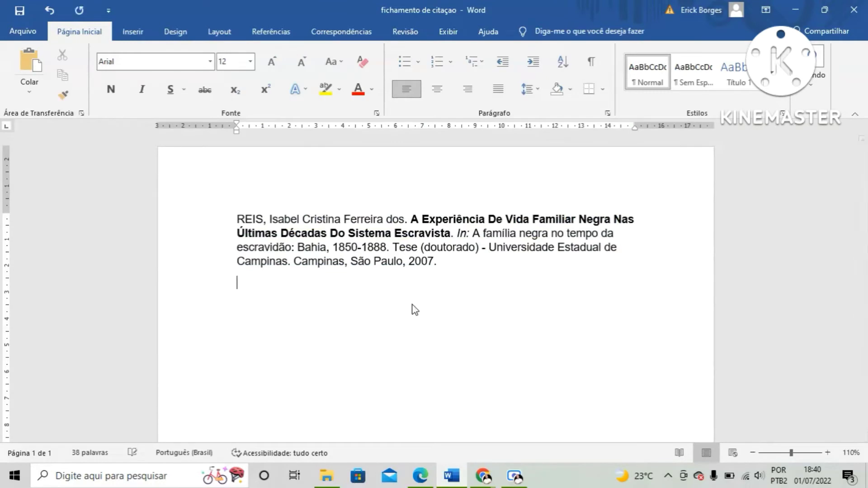
right_click(259, 287)
left_click(284, 167)
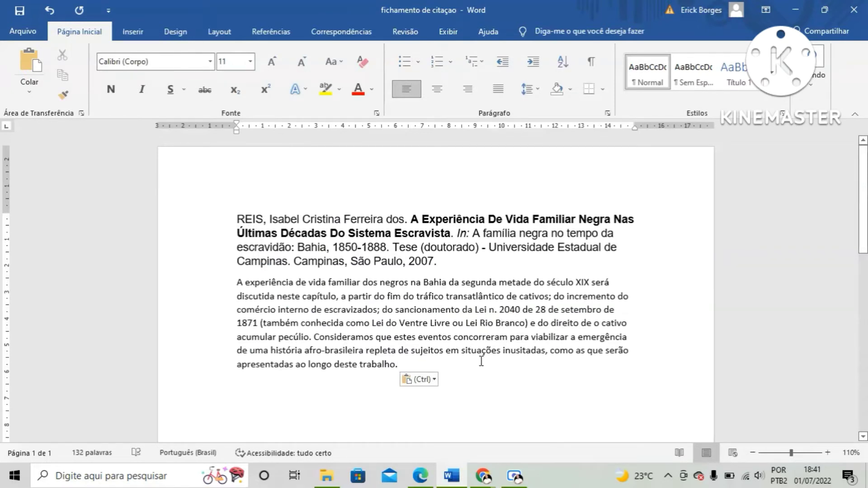
Check the page number in the PDF, add the page citation "(p. 01)." after the pasted paragraph, and start a new paragraph.
type("(")
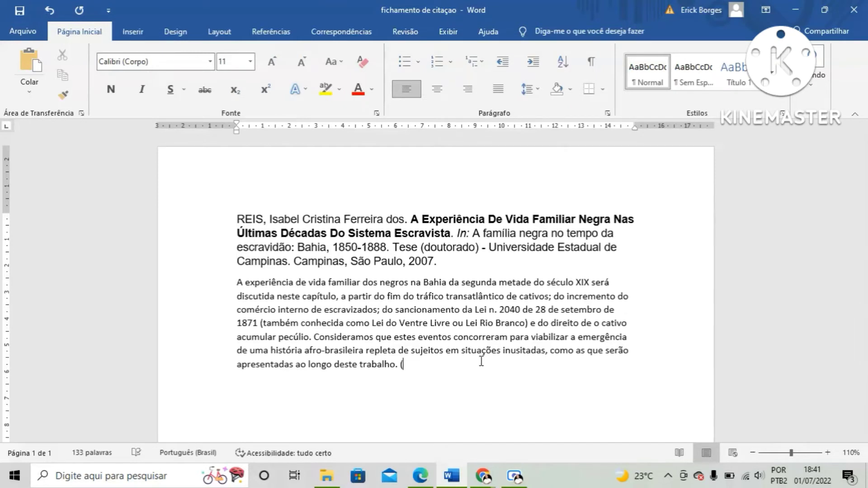
type("p.")
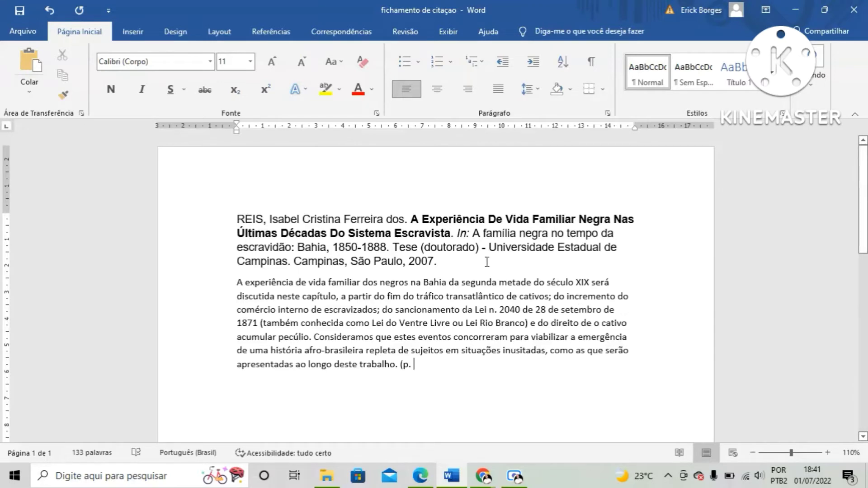
left_click(420, 475)
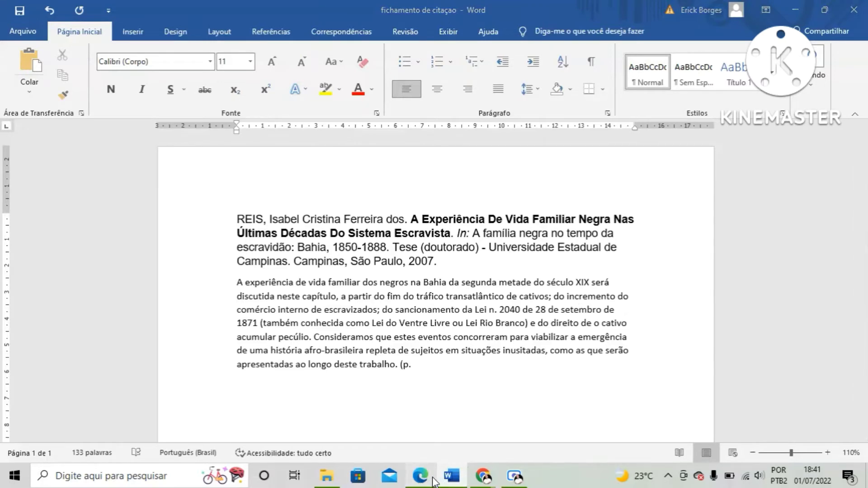
scroll(508, 218, "up", 3)
scroll(507, 219, "down", 3)
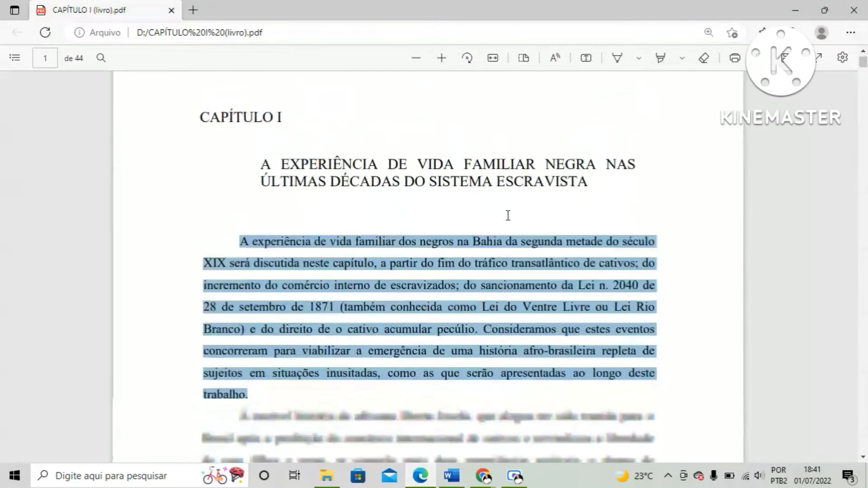
scroll(507, 219, "down", 8)
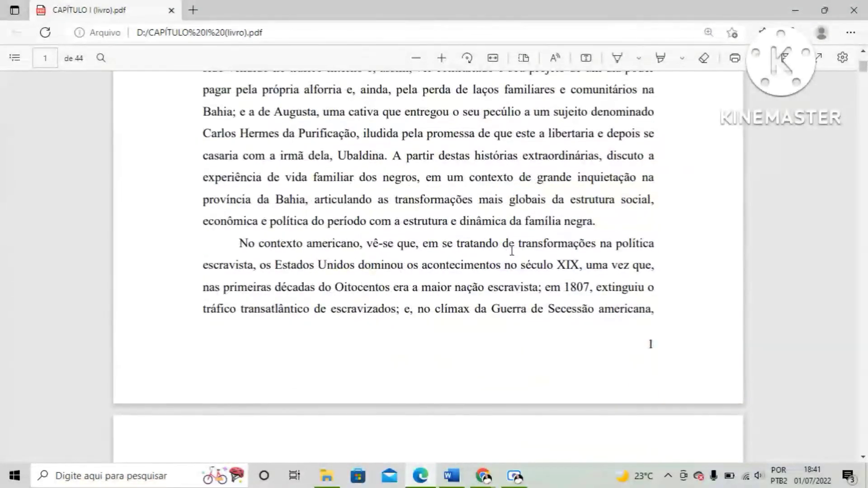
left_click(451, 476)
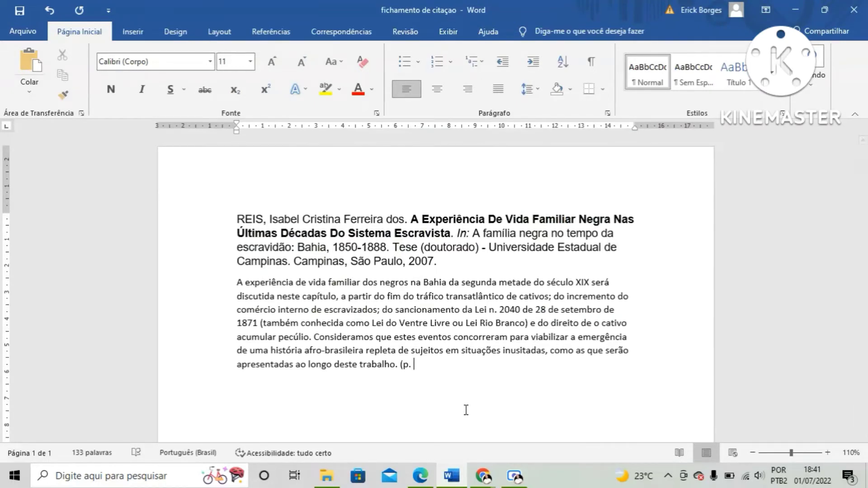
type("01).")
key("Return")
scroll(462, 410, "down", 1)
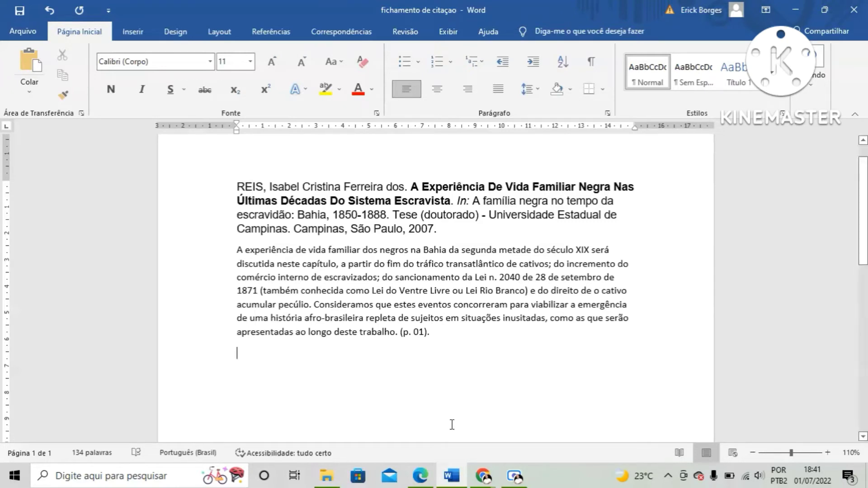
Switch to the chapter PDF in Edge and find the page 2 paragraph beginning "No Brasil, a população de escravizados".
left_click(409, 480)
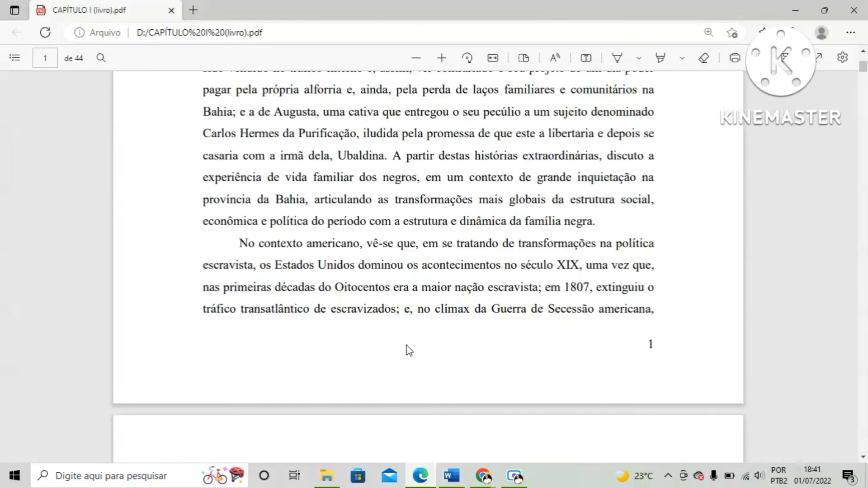
scroll(369, 282, "down", 8)
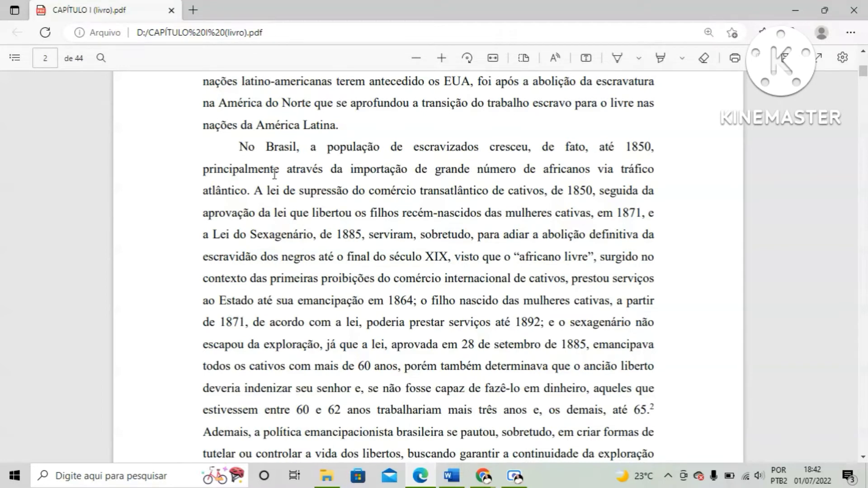
left_click_drag(238, 151, 580, 257)
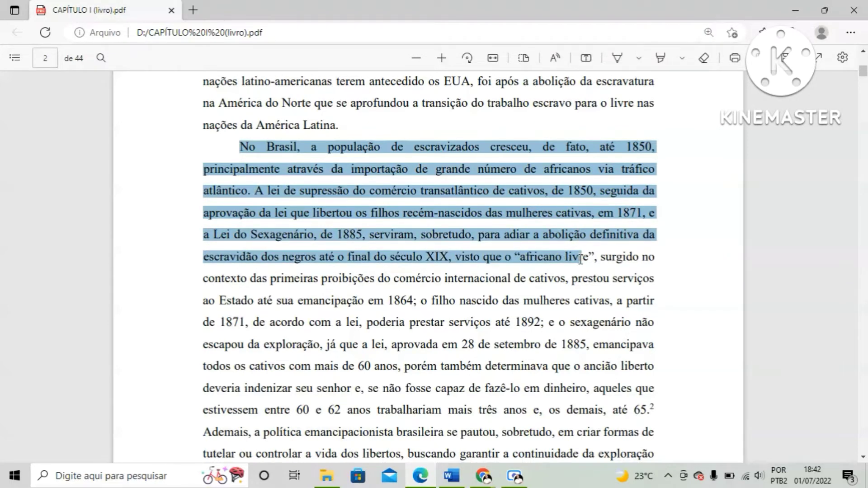
left_click_drag(580, 259, 589, 461)
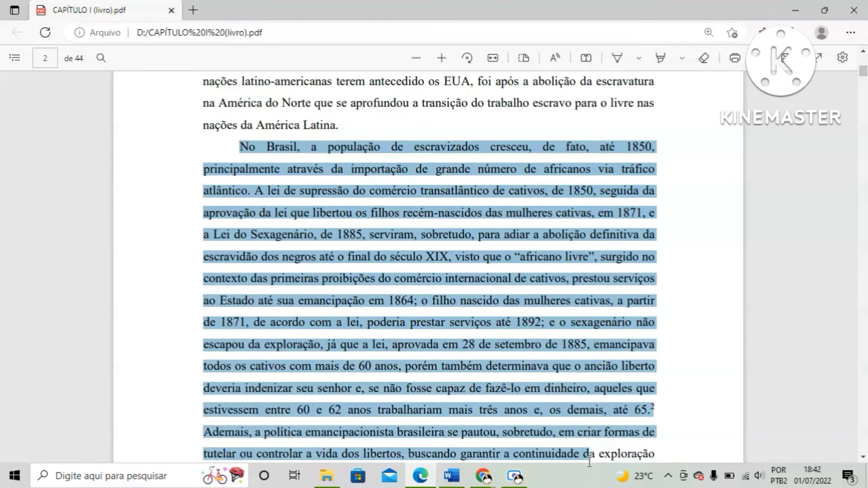
left_click_drag(589, 461, 397, 436)
scroll(676, 192, "up", 1)
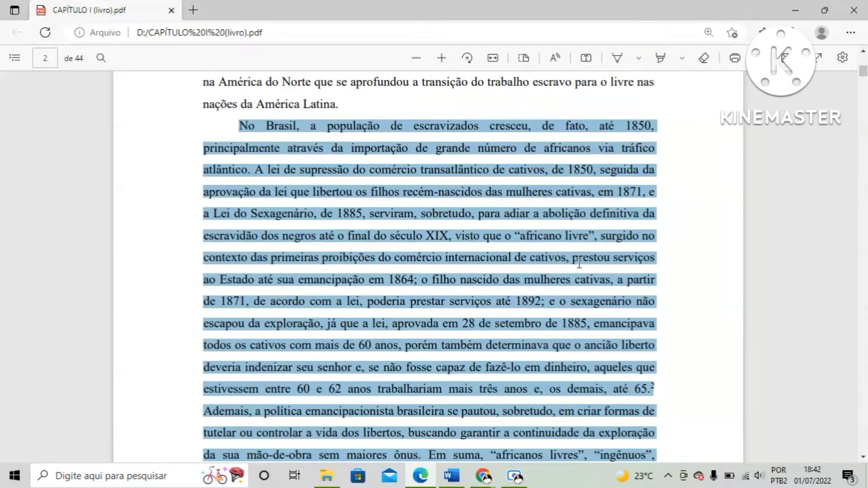
left_click(471, 189)
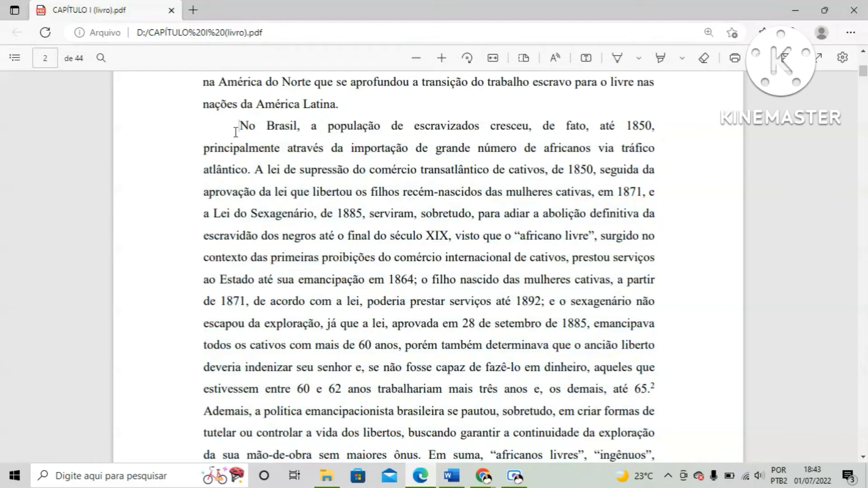
Copy the passage from "No Brasil" to "emancipação em 1864;" and paste it into the Word document below the first quotation.
left_click_drag(234, 131, 416, 283)
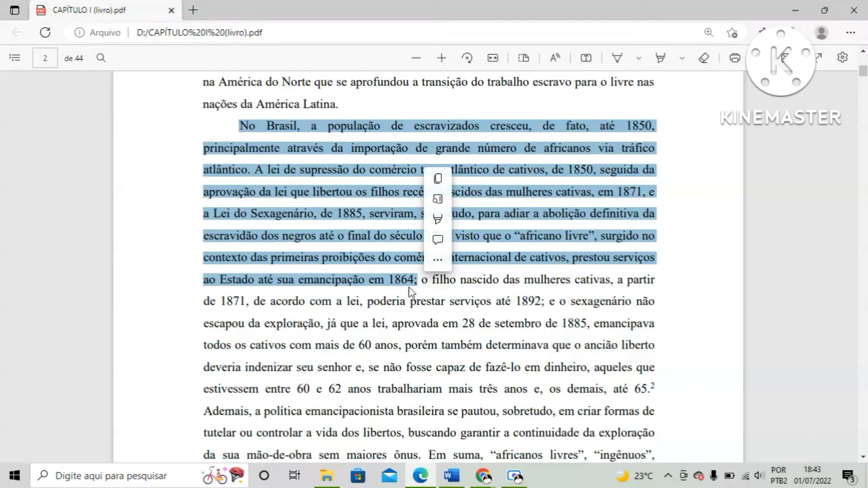
right_click(381, 217)
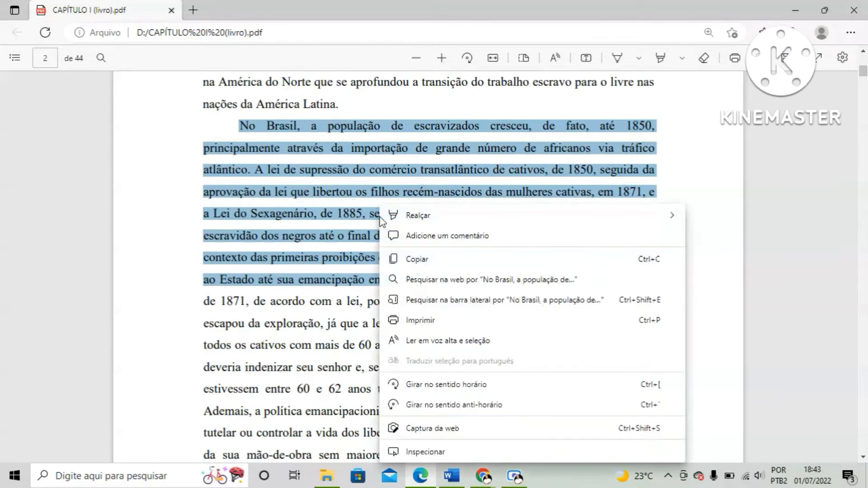
left_click(435, 257)
mouse_move(452, 476)
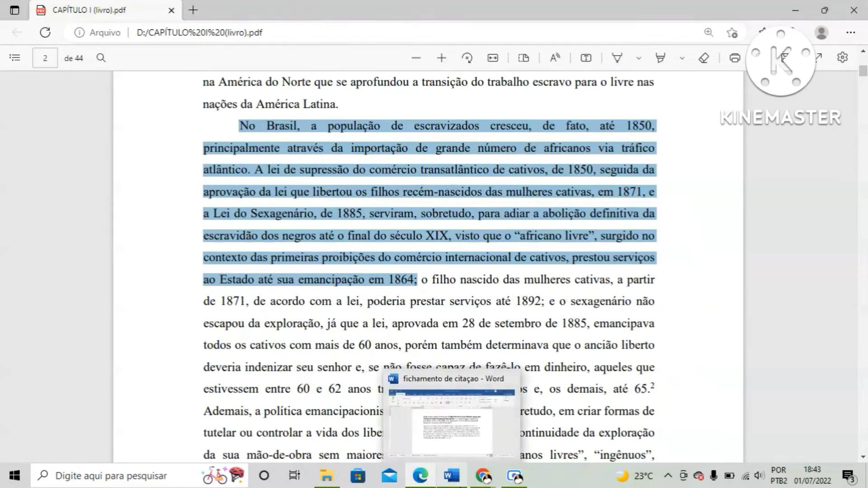
left_click(432, 414)
right_click(245, 355)
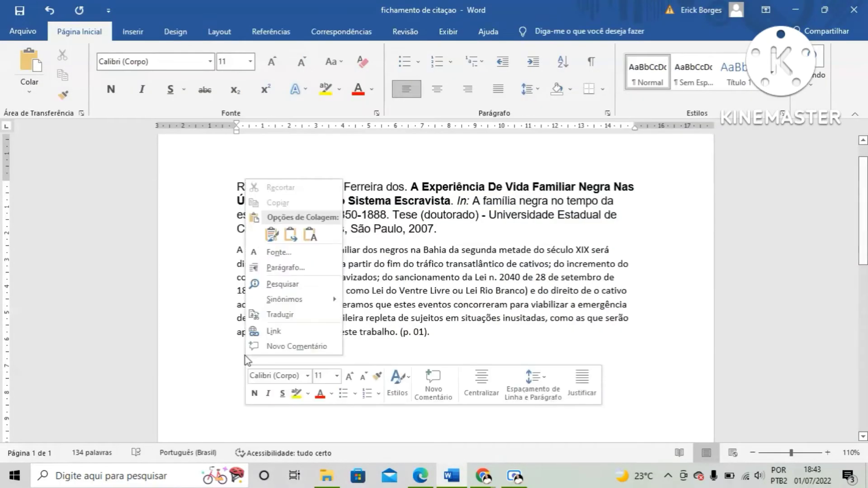
left_click(272, 235)
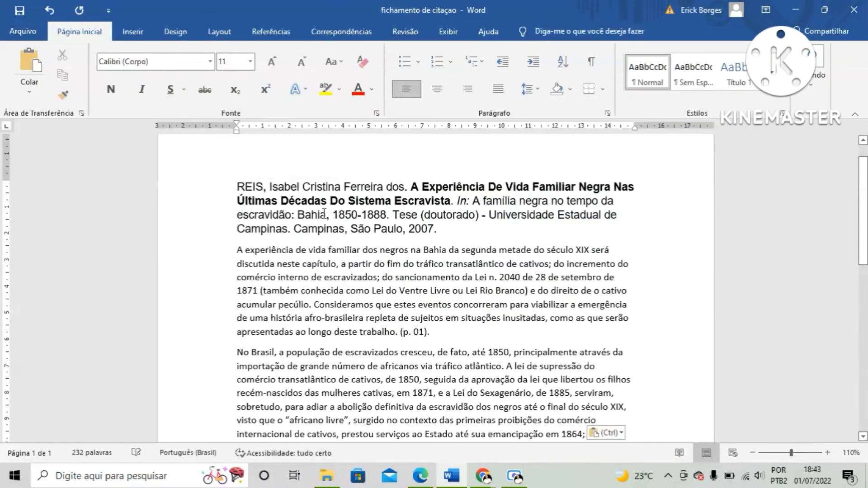
Replace the semicolon at the end of the second quotation with the omission mark "(...)" followed by a period.
scroll(579, 282, "down", 3)
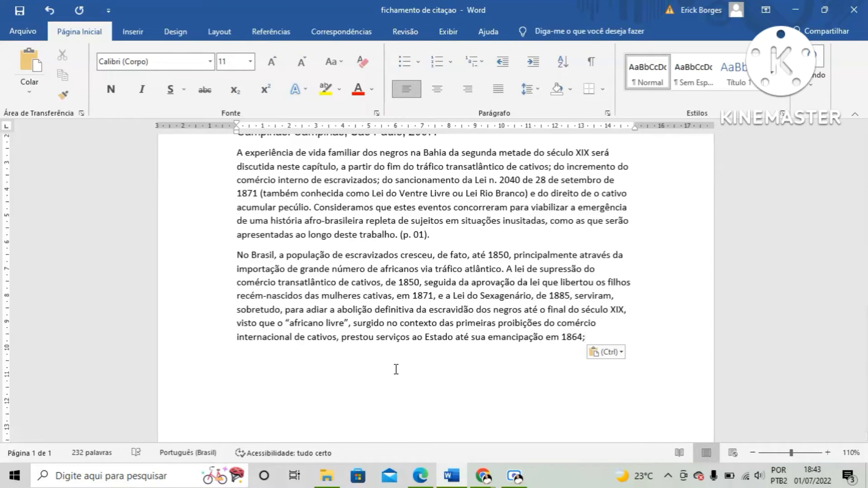
key("BackSpace")
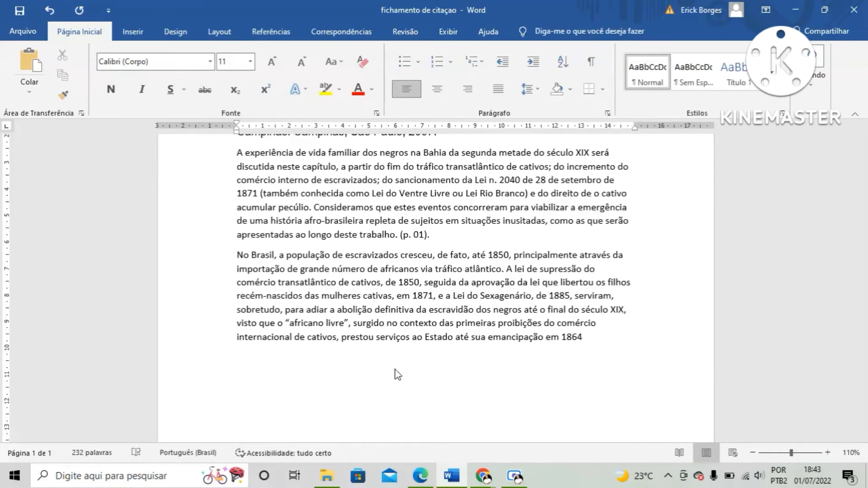
type("(...)")
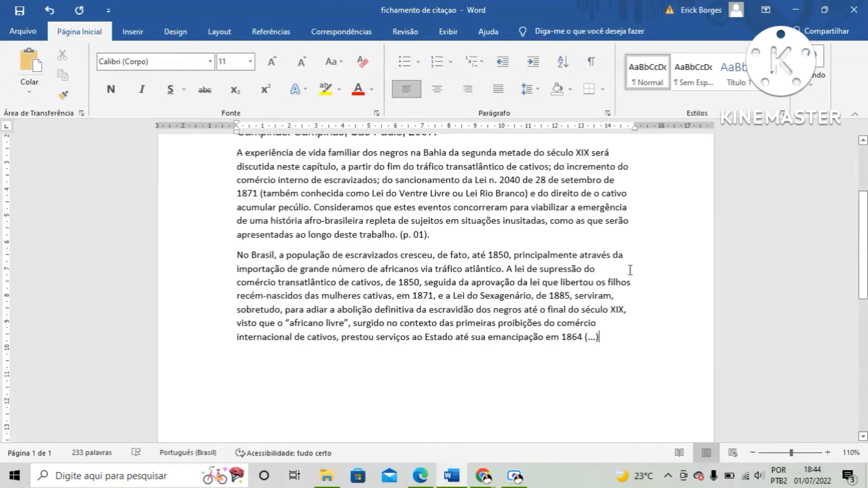
left_click_drag(605, 342, 584, 341)
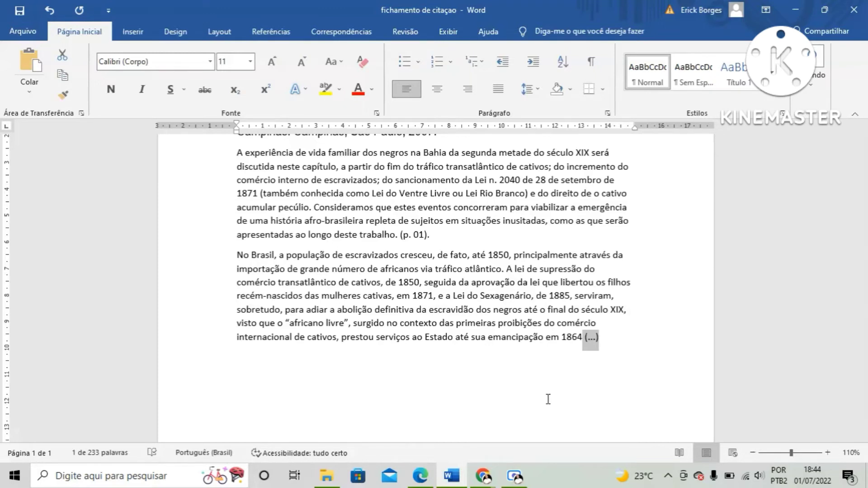
left_click(604, 343)
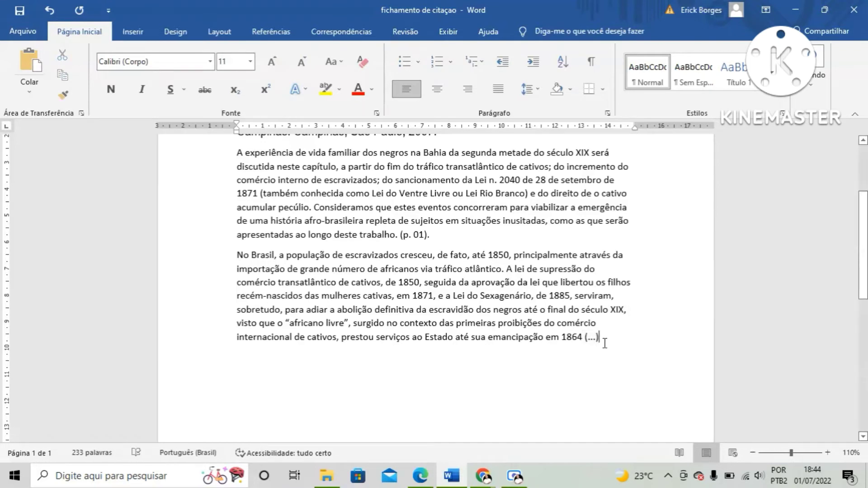
type(".")
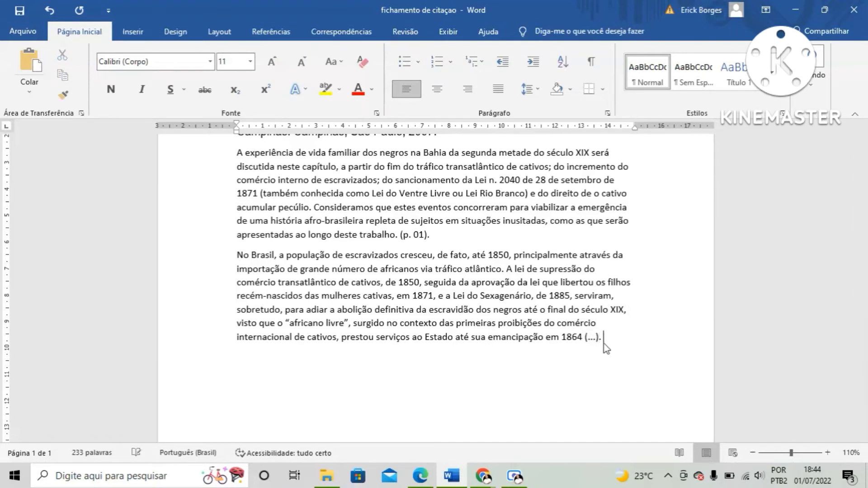
Check the passage's page number in the PDF and add the page citation "(p. 02)." after the omission mark.
type(" (p.")
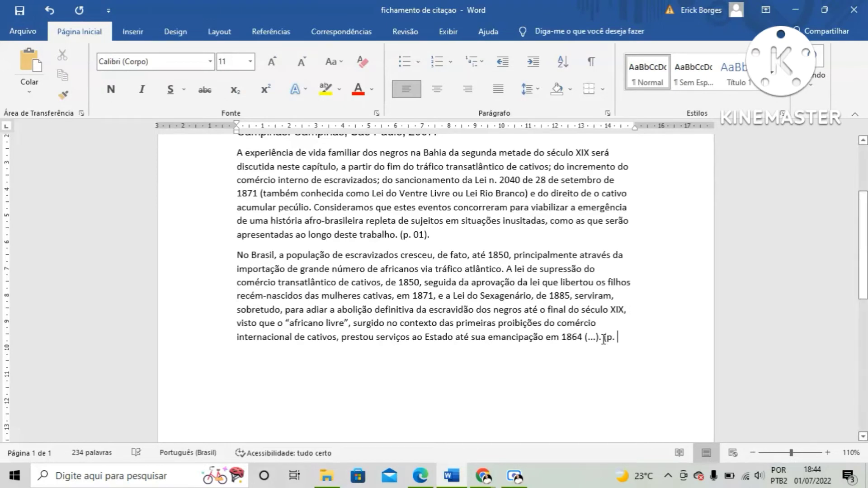
left_click(420, 476)
scroll(497, 291, "down", 7)
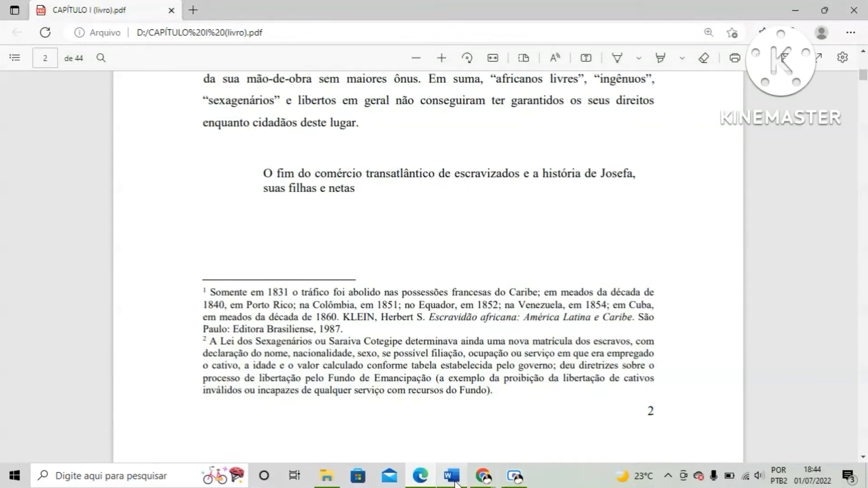
mouse_move(451, 475)
left_click(448, 450)
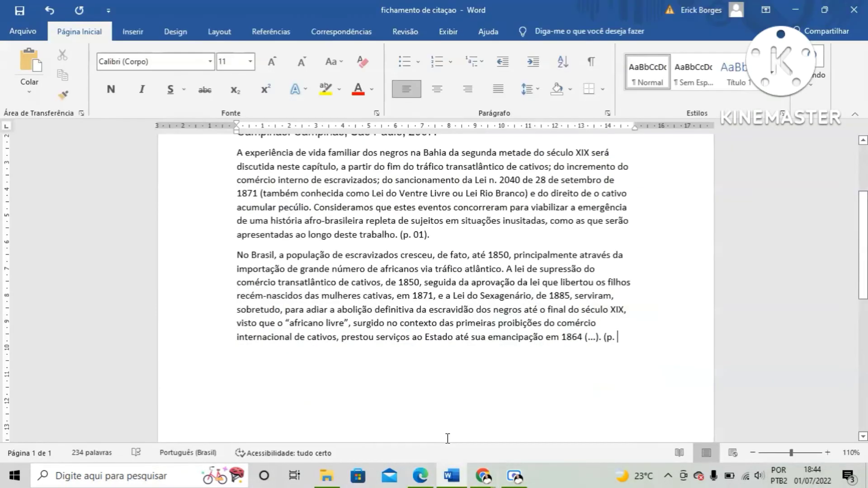
type(")")
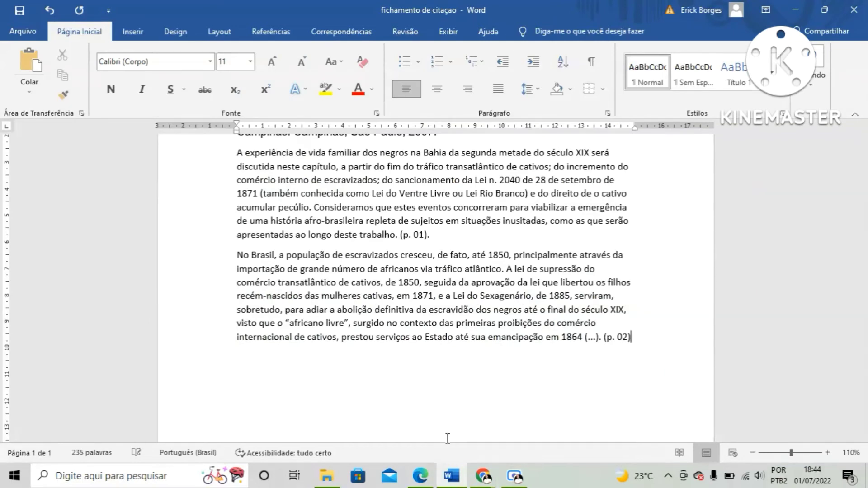
type(".")
Highlight the omission mark "(...)" for review and start a new paragraph after the "(p. 02)." citation.
key("Return")
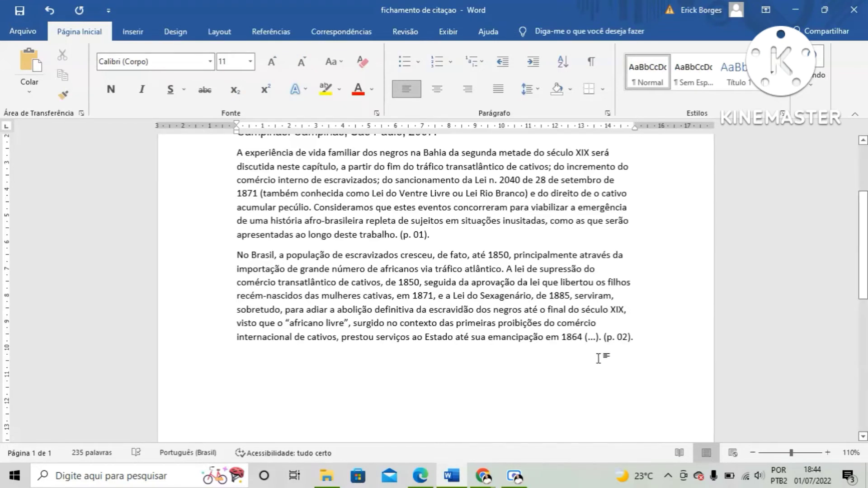
left_click_drag(585, 339, 600, 339)
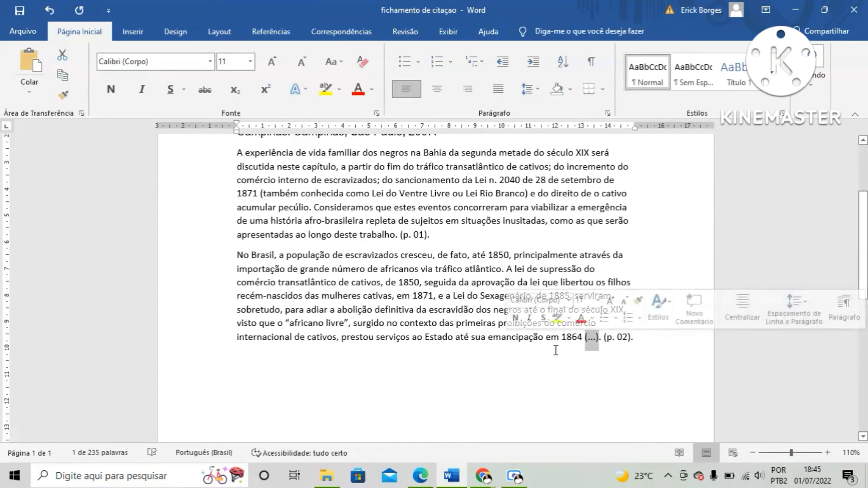
left_click(608, 350)
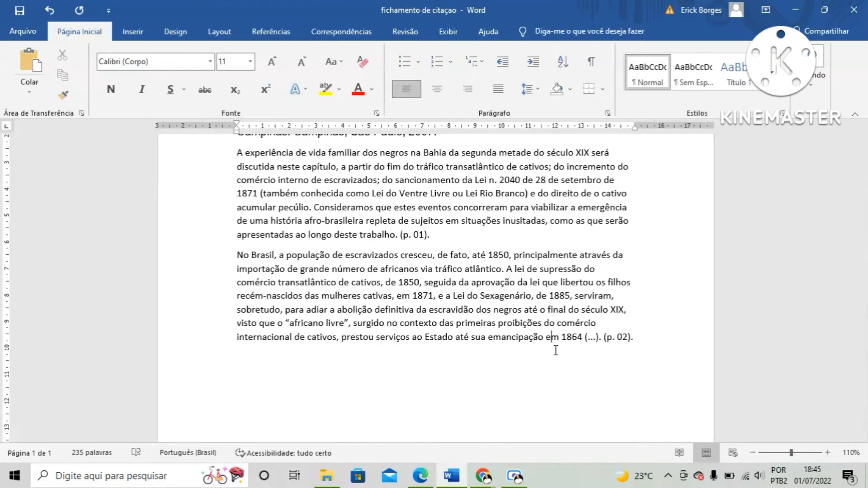
left_click(639, 338)
key("Return")
Switch to the chapter PDF in Edge and find the paragraph beginning "Contudo, ao tempo" at the end of page 4.
mouse_move(452, 474)
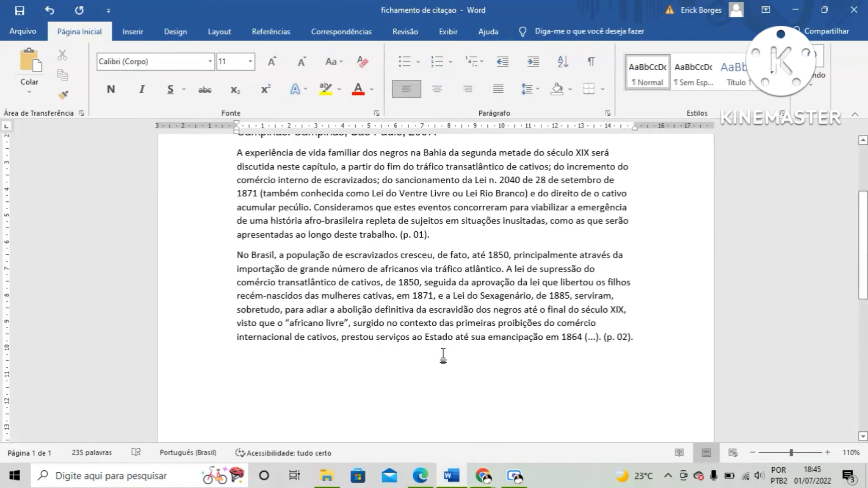
left_click(431, 476)
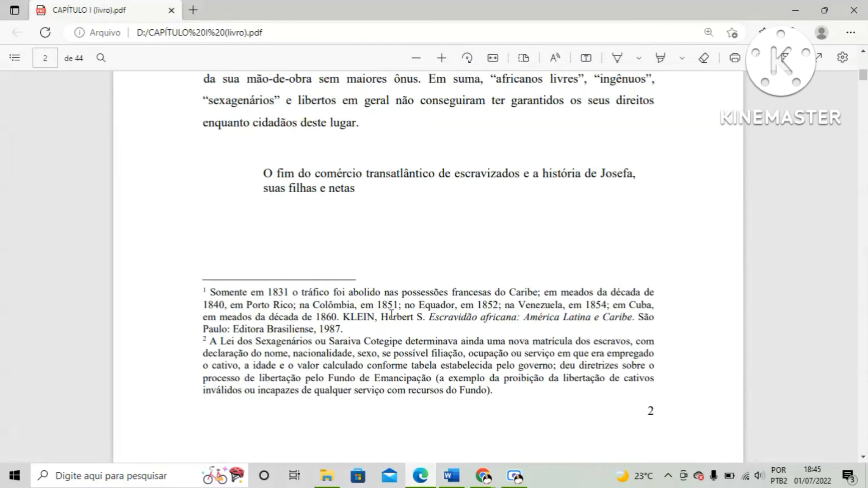
scroll(391, 314, "down", 6)
scroll(391, 314, "down", 2)
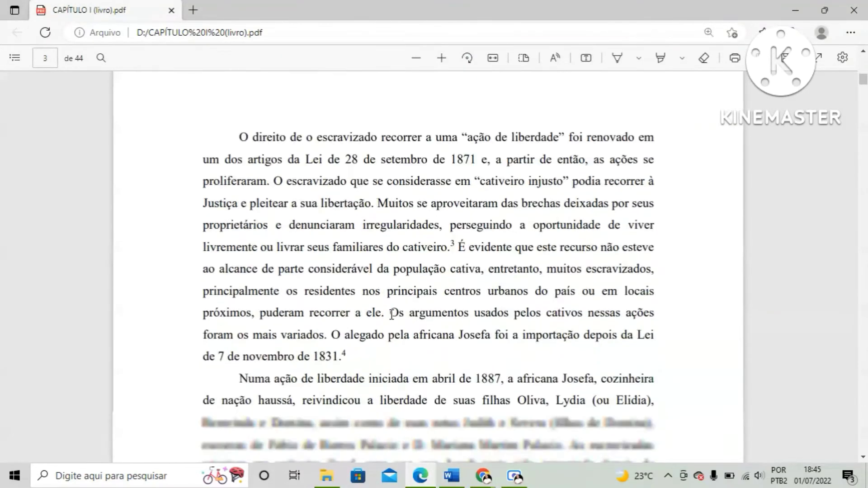
scroll(392, 314, "down", 7)
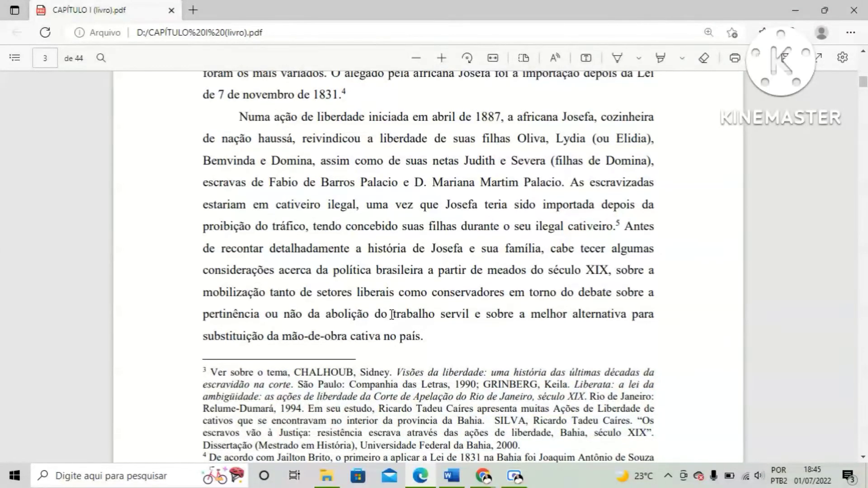
scroll(391, 314, "down", 2)
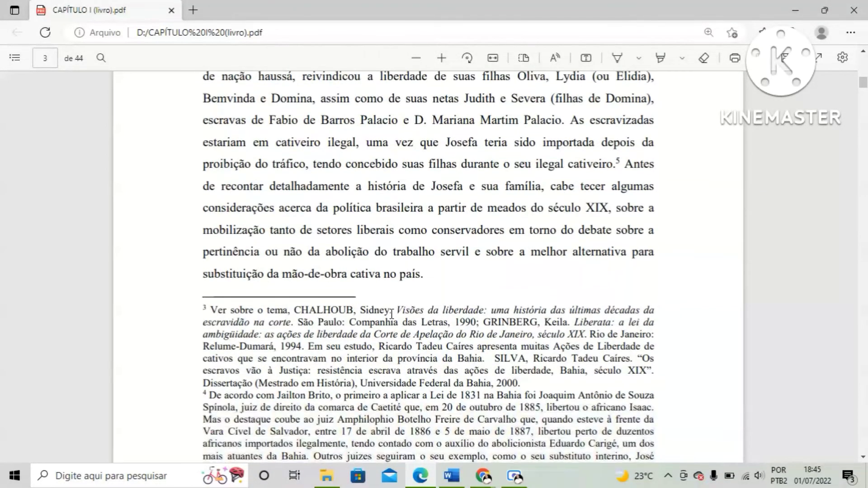
scroll(392, 313, "down", 15)
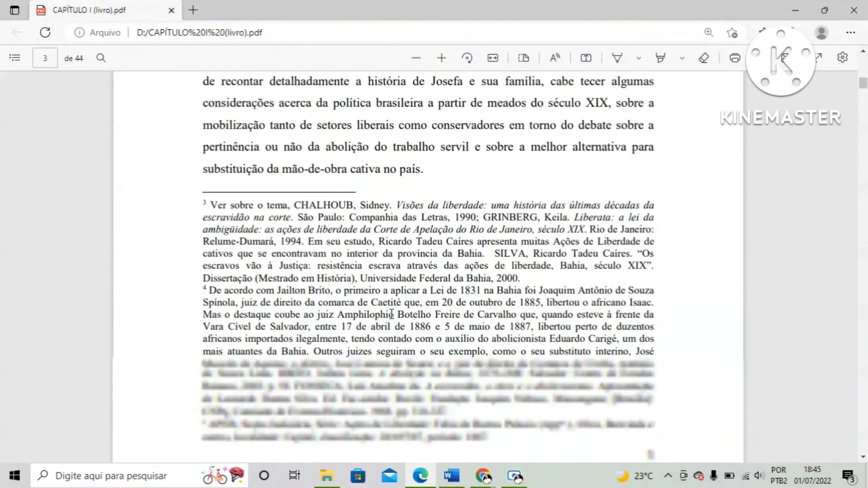
scroll(391, 314, "down", 14)
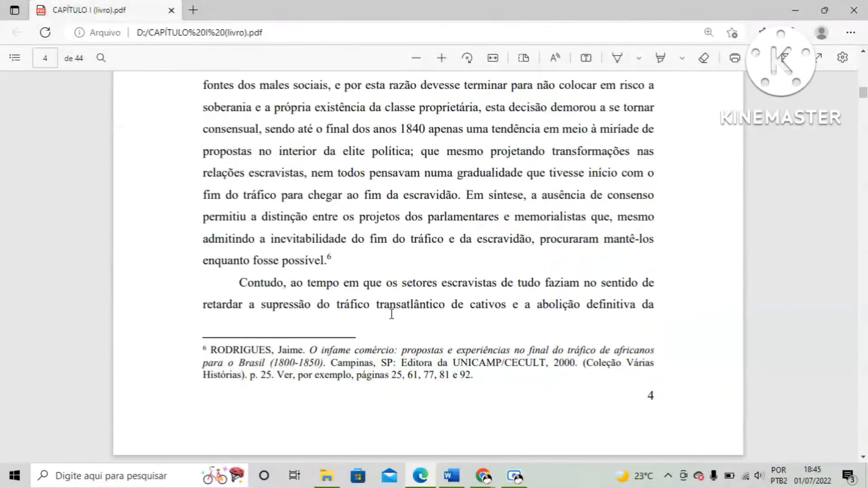
scroll(391, 314, "down", 3)
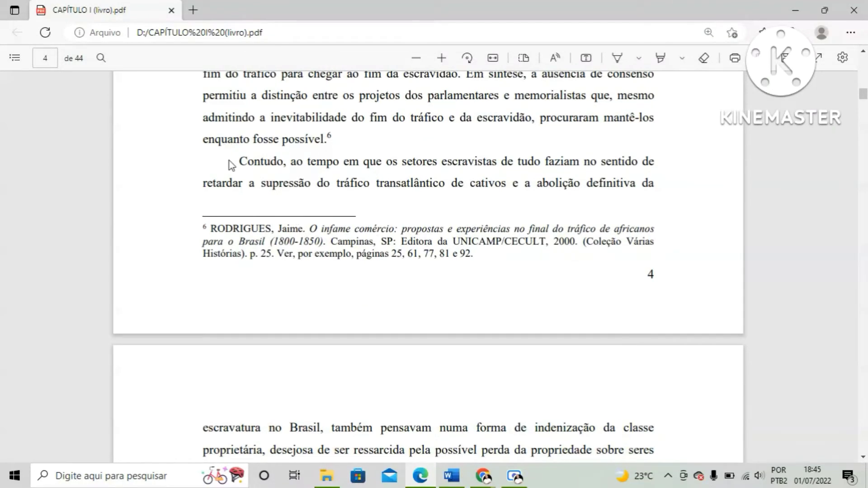
scroll(236, 163, "down", 1)
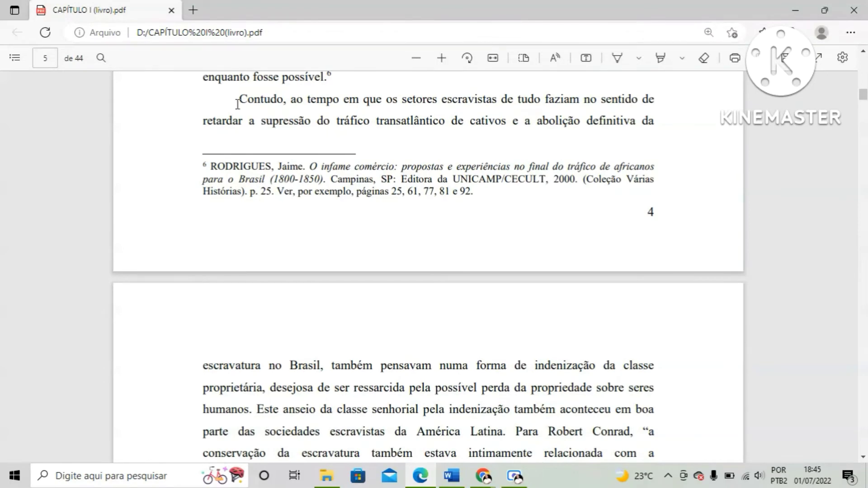
Examine how the paragraph beginning "Contudo, ao tempo" runs across pages 4 and 5, selecting its text across the page break.
left_click_drag(237, 104, 616, 388)
left_click(616, 388)
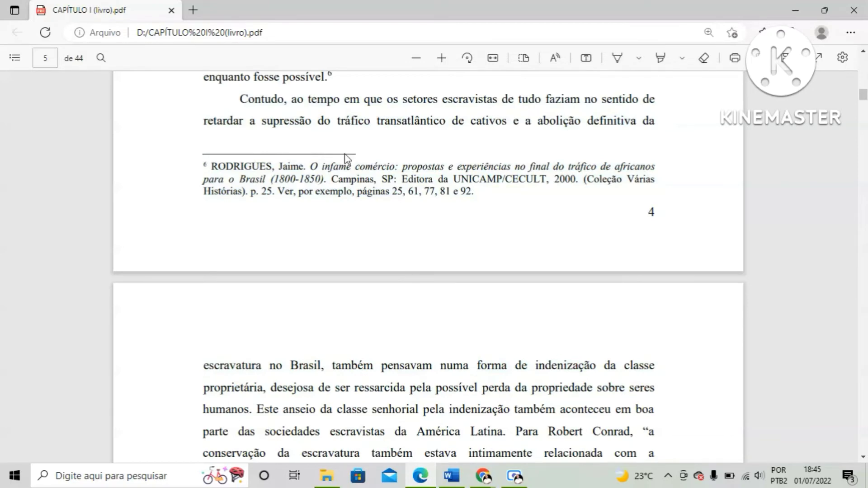
scroll(347, 159, "up", 2)
scroll(332, 231, "down", 3)
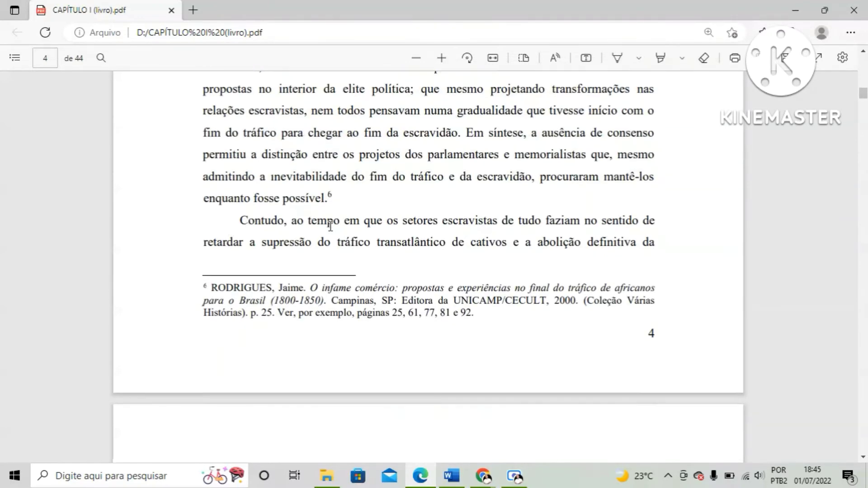
Examine where the passage to quote ends on page 5, at "América Latina.", and where it starts on page 4.
scroll(333, 231, "down", 2)
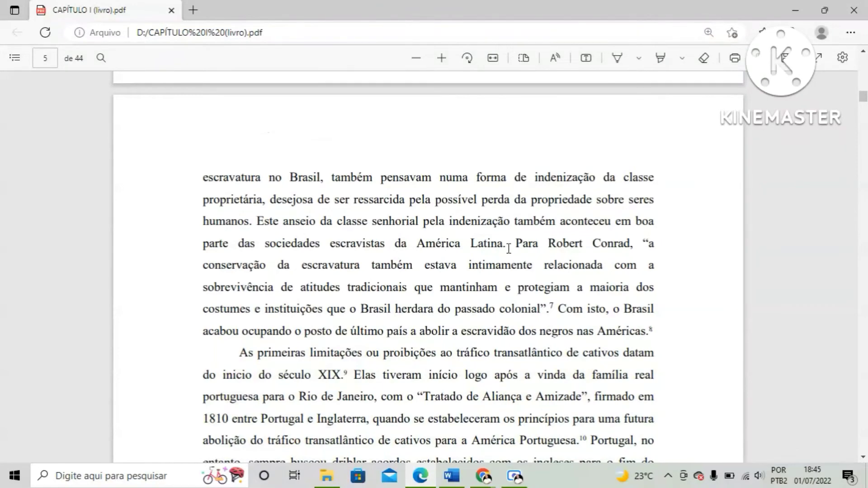
left_click_drag(413, 243, 506, 244)
left_click(525, 259)
scroll(554, 211, "up", 10)
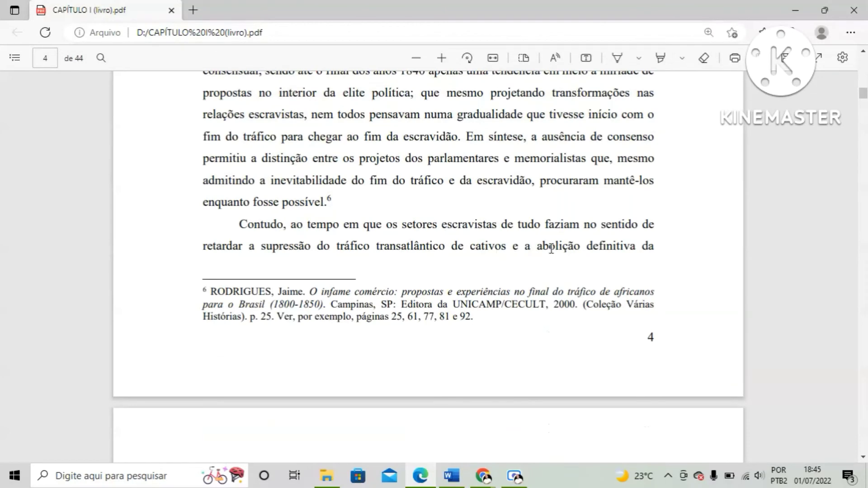
scroll(618, 246, "down", 5)
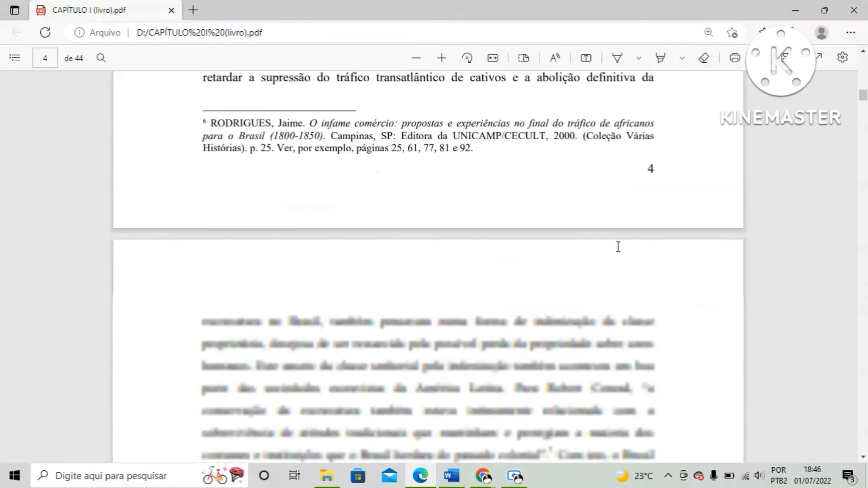
scroll(622, 217, "down", 3)
scroll(622, 217, "up", 5)
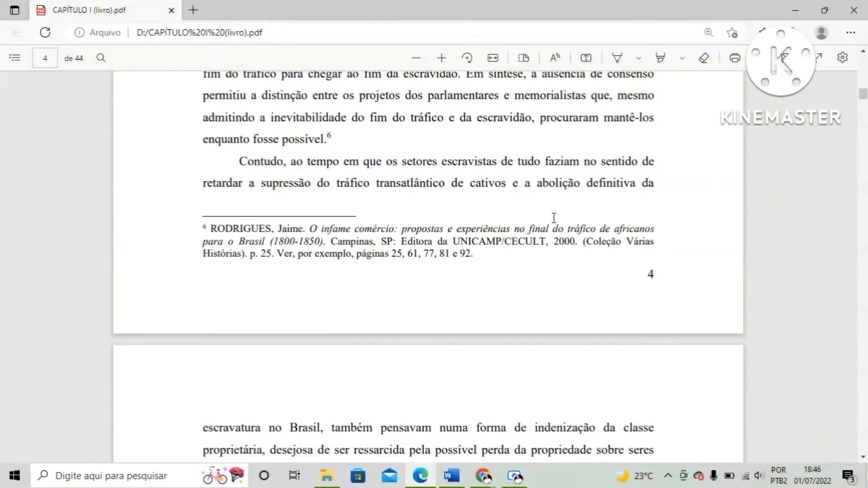
Copy the page 4 lines from "Contudo, ao tempo" to "definitiva da" into the Word document below the "(p. 02)." passage, followed by "(...)".
left_click_drag(240, 162, 653, 185)
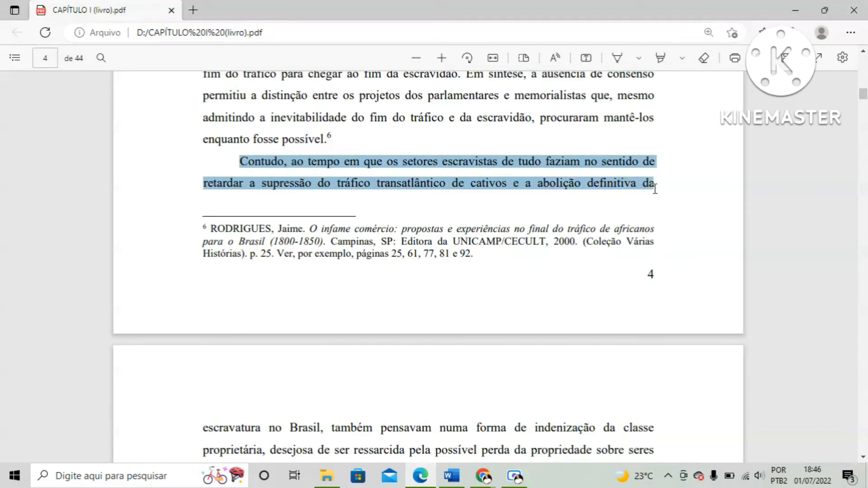
right_click(532, 180)
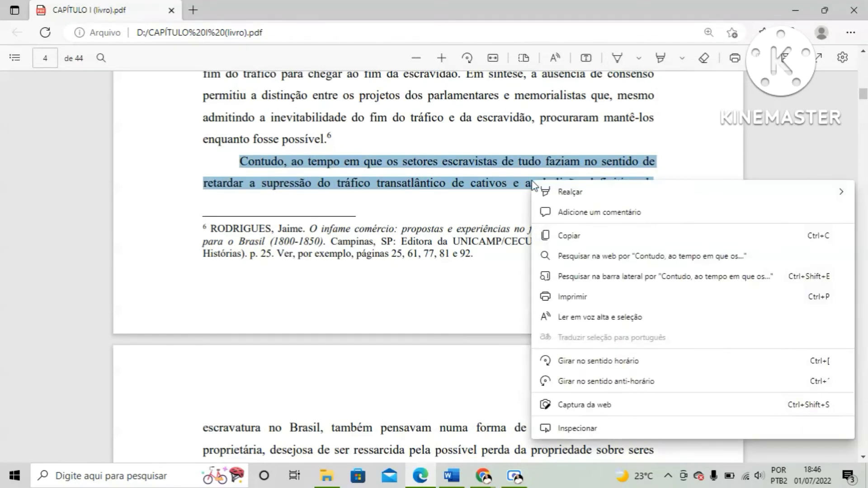
left_click(591, 234)
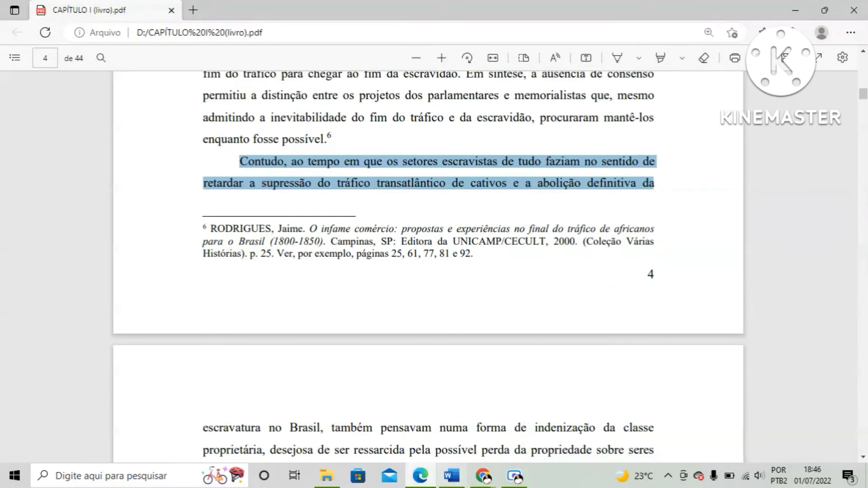
left_click(458, 478)
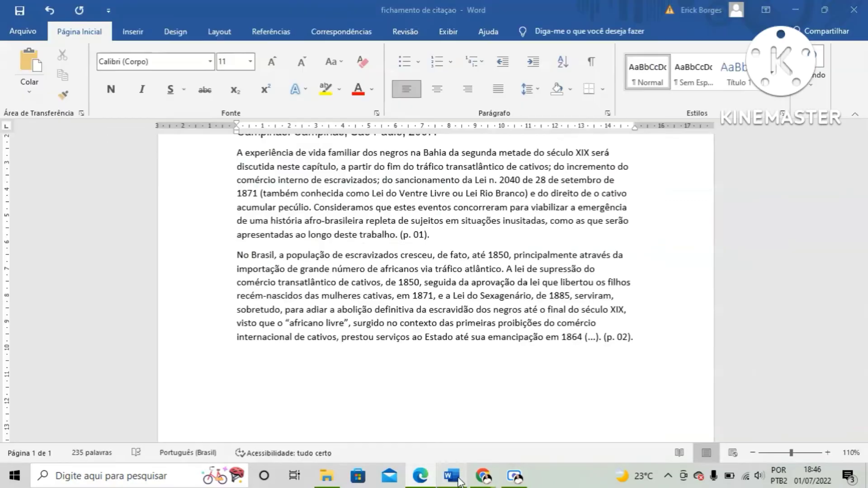
right_click(255, 361)
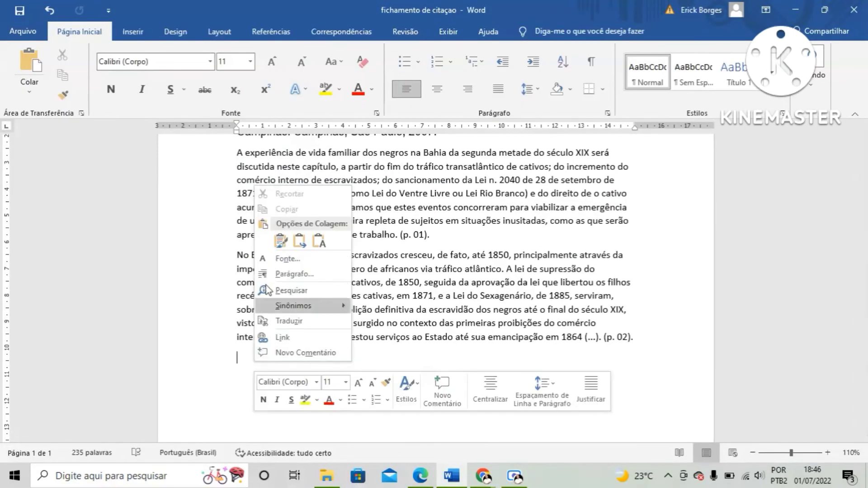
left_click(280, 240)
scroll(332, 241, "down", 2)
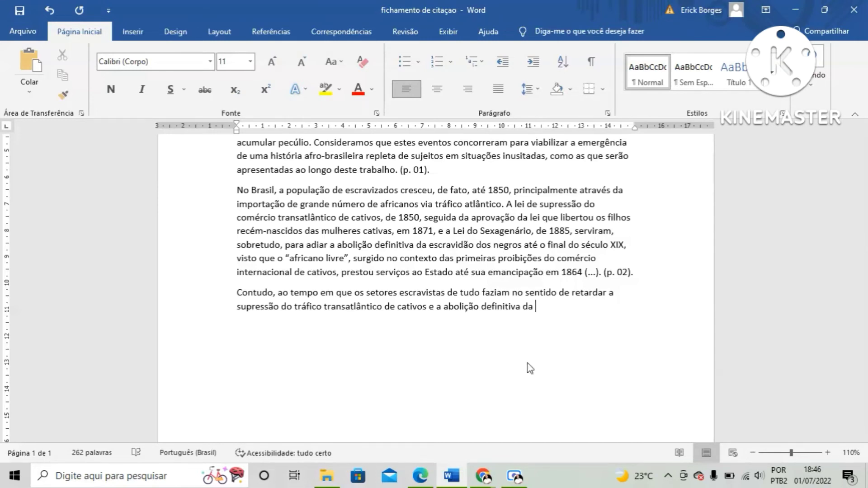
type("(...)")
Copy the page 5 continuation from "escravatura no Brasil" to "América Latina." and paste it after the omission mark in Word.
mouse_move(421, 476)
left_click(415, 396)
scroll(428, 259, "down", 4)
scroll(427, 259, "down", 3)
left_click_drag(203, 118, 477, 183)
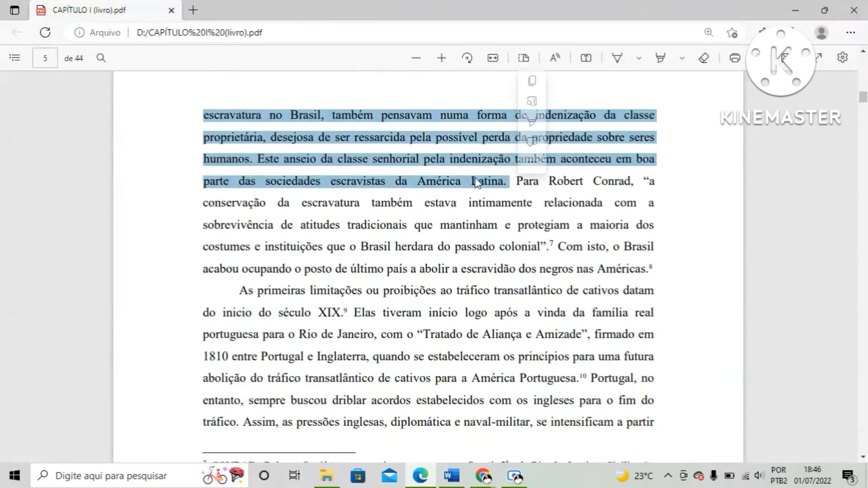
right_click(427, 141)
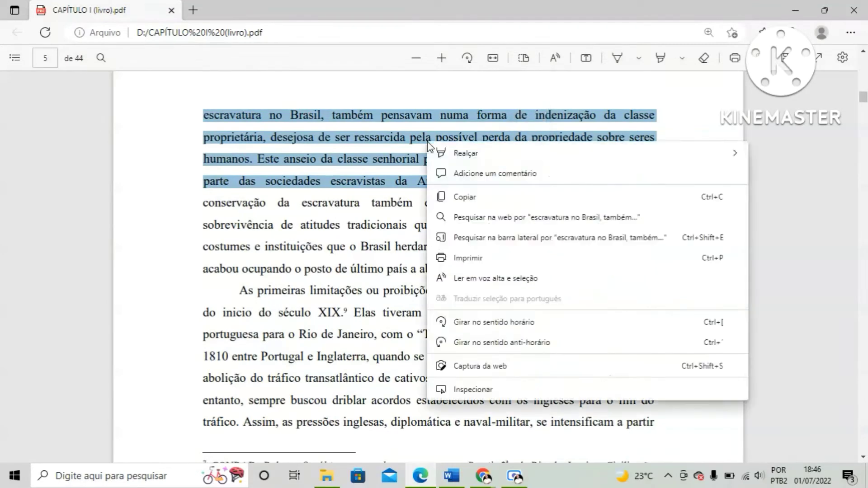
left_click(484, 197)
left_click(451, 475)
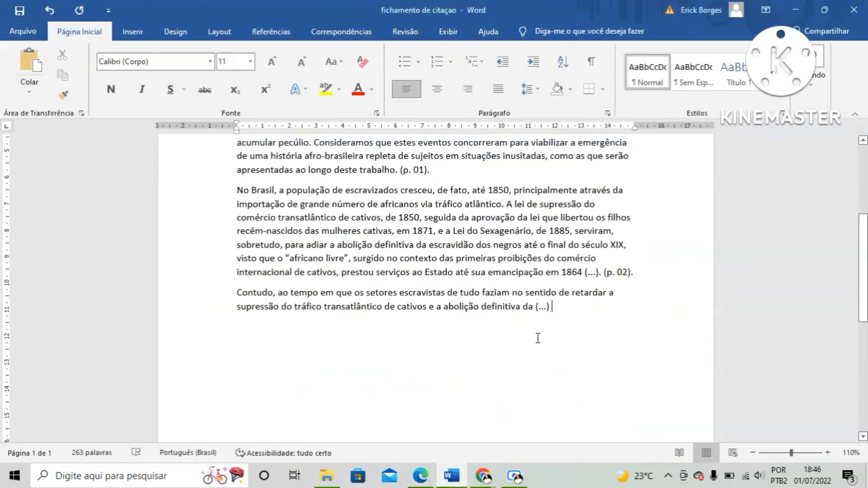
right_click(562, 308)
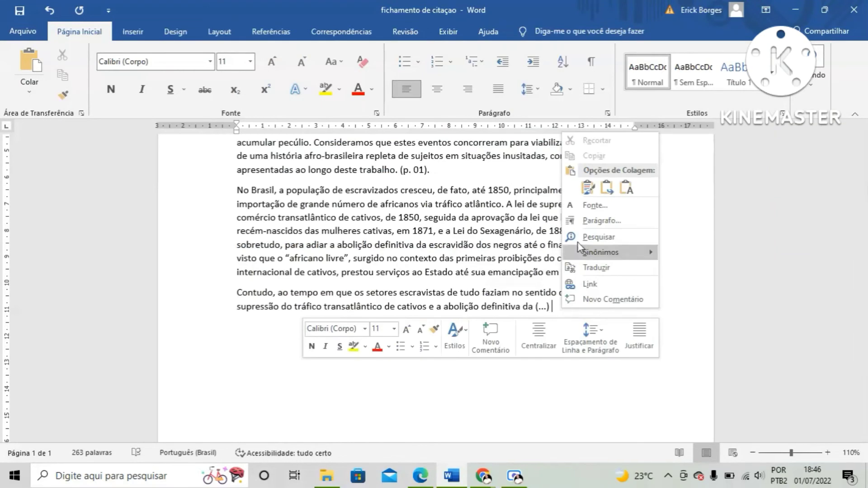
left_click(587, 189)
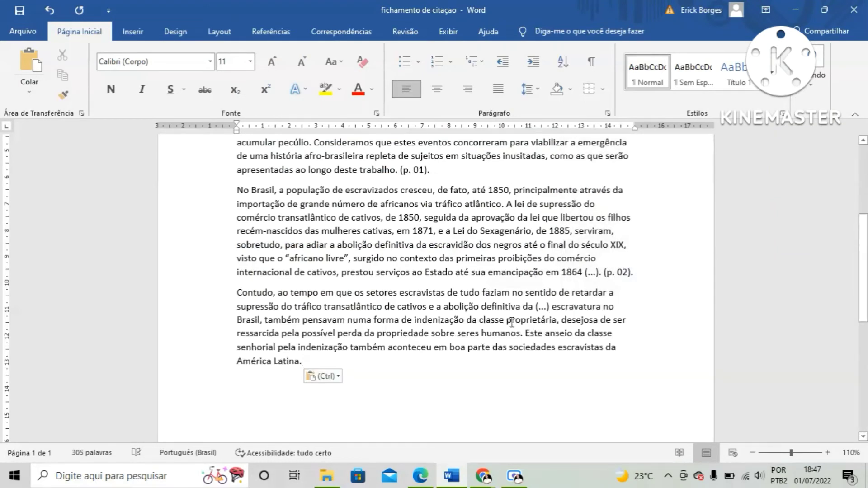
left_click_drag(535, 309, 548, 309)
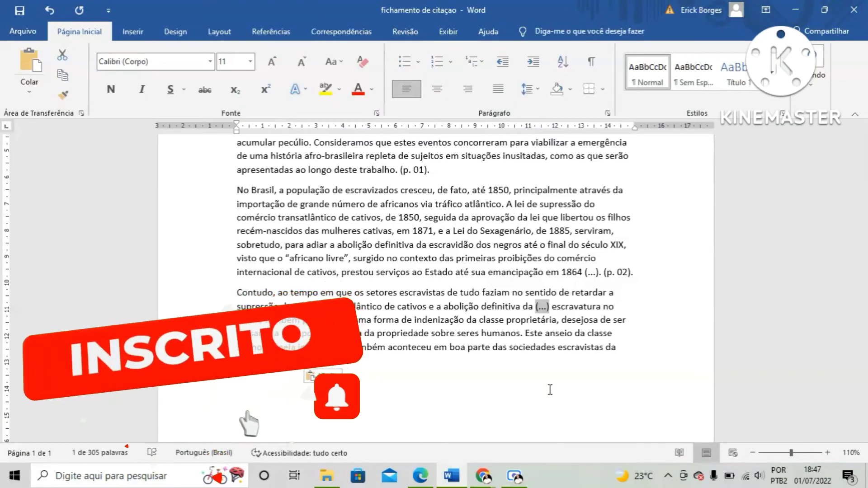
Check the passage's page numbers in the PDF and add the page citation "(p. 04 – 05)." after "América Latina.".
left_click(310, 365)
type("(p.")
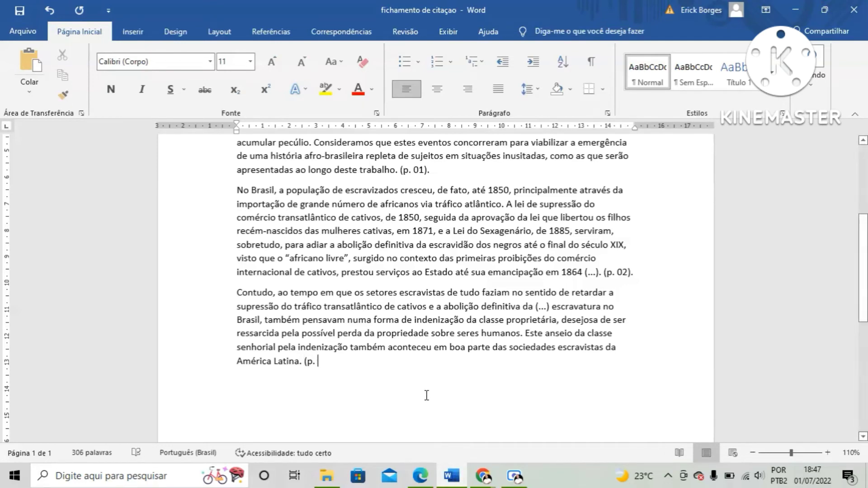
left_click(420, 475)
scroll(451, 337, "up", 5)
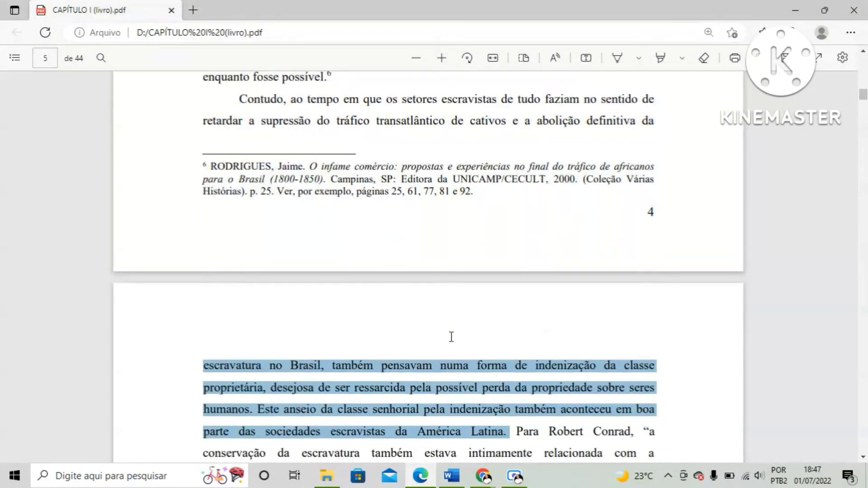
scroll(451, 337, "down", 3)
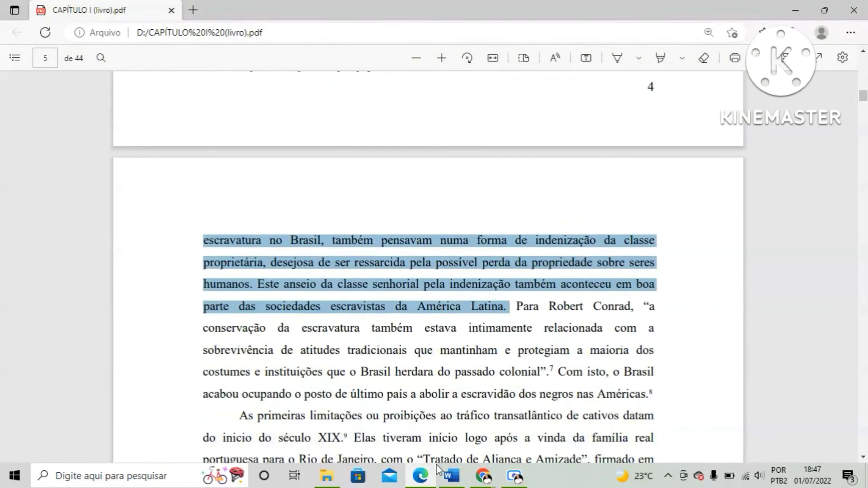
left_click(451, 475)
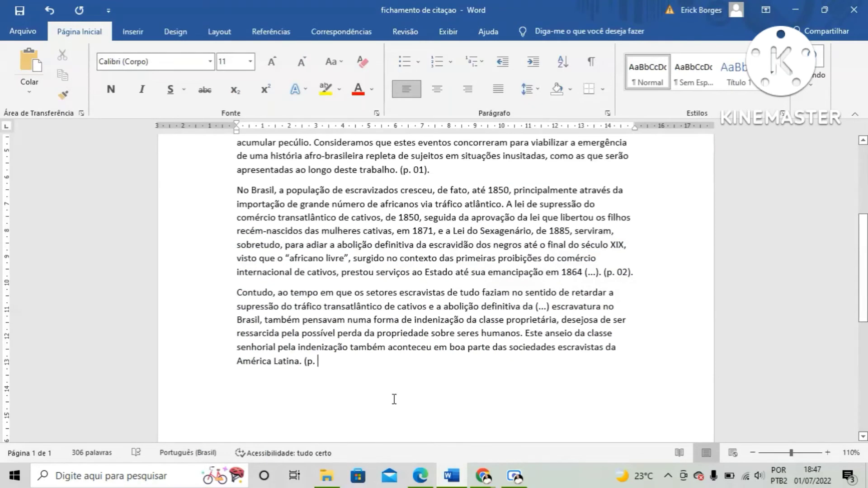
type("0")
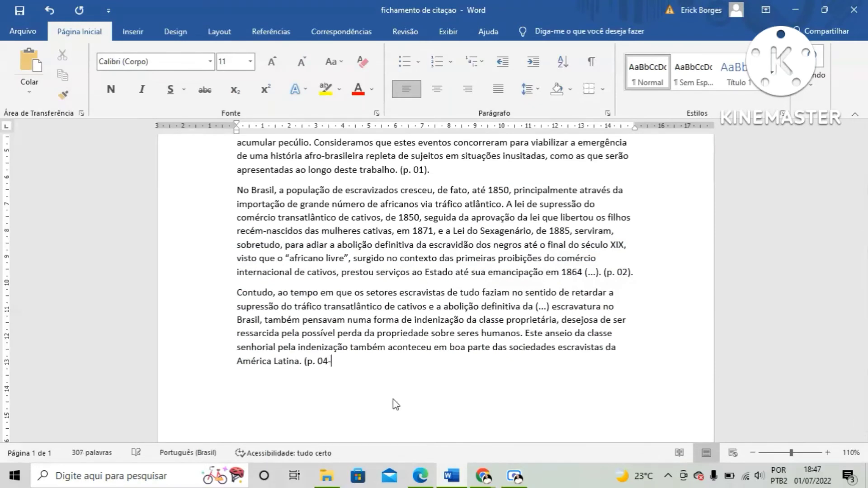
type("4-")
key("BackSpace")
type("- 05")
type(").")
Review the last passage's page 4 text, its omission mark and its page 5 continuation by selecting each part.
left_click_drag(234, 298, 534, 313)
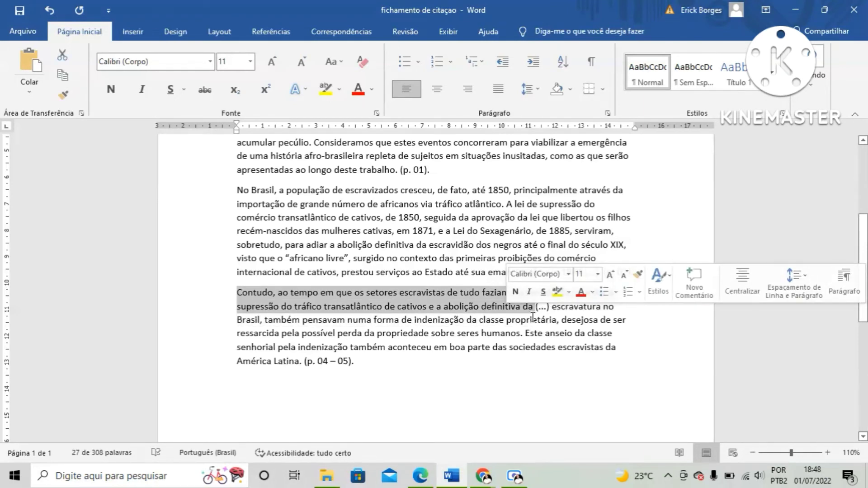
left_click(533, 314)
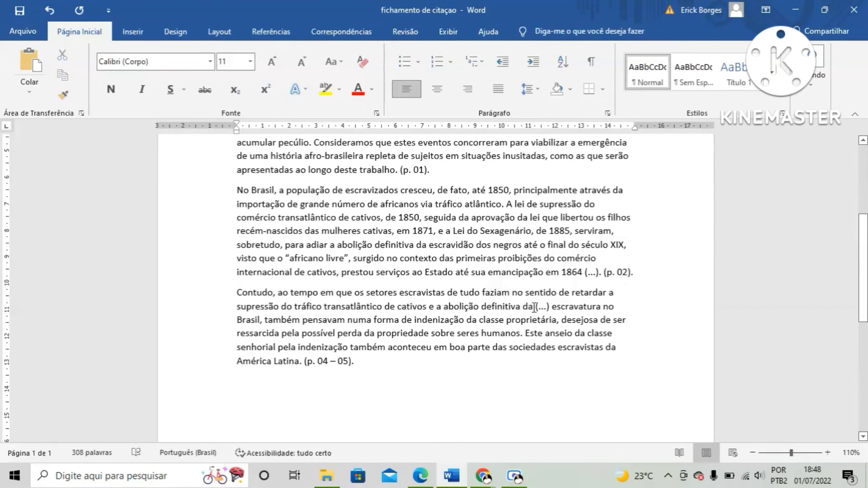
left_click_drag(523, 307, 549, 308)
left_click(547, 311)
left_click_drag(552, 307, 618, 347)
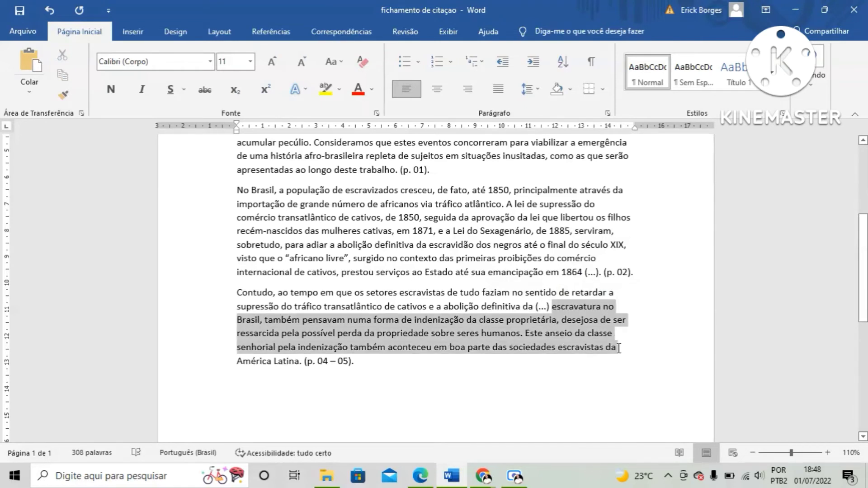
left_click(470, 366)
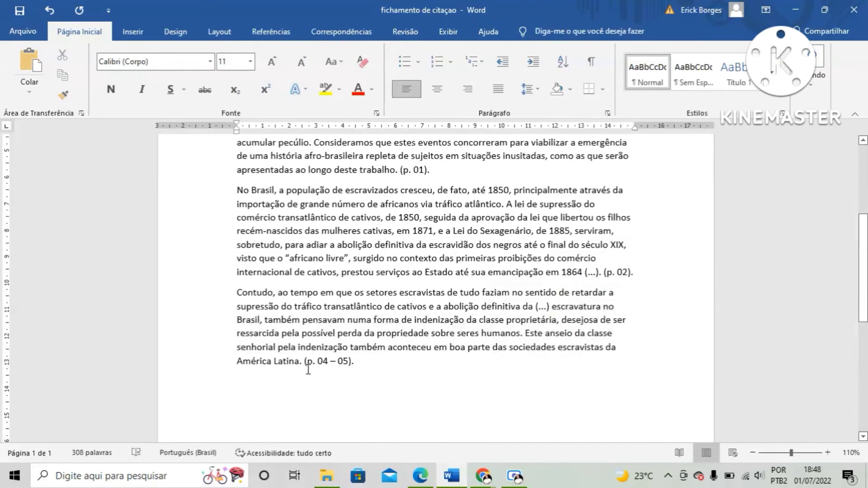
Compare the page citation "(p. 04 – 05)." with the omission mark marking the page change, and look over all the quoted passages.
left_click_drag(304, 360, 364, 377)
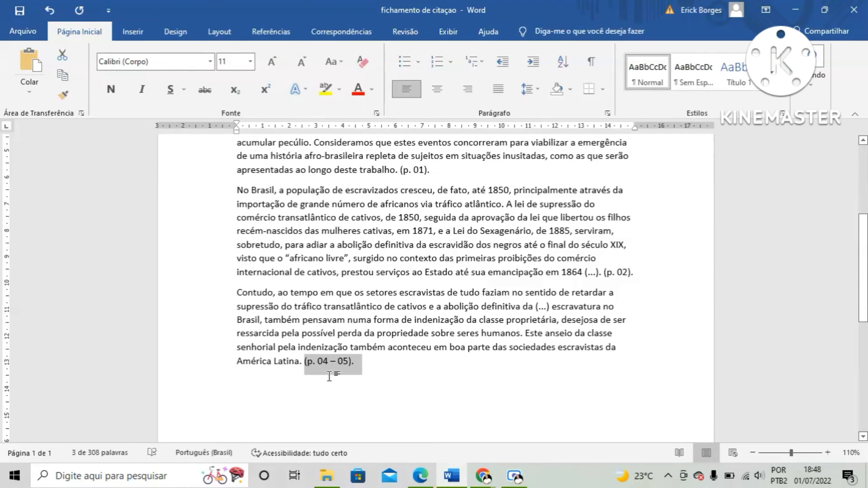
left_click(547, 306)
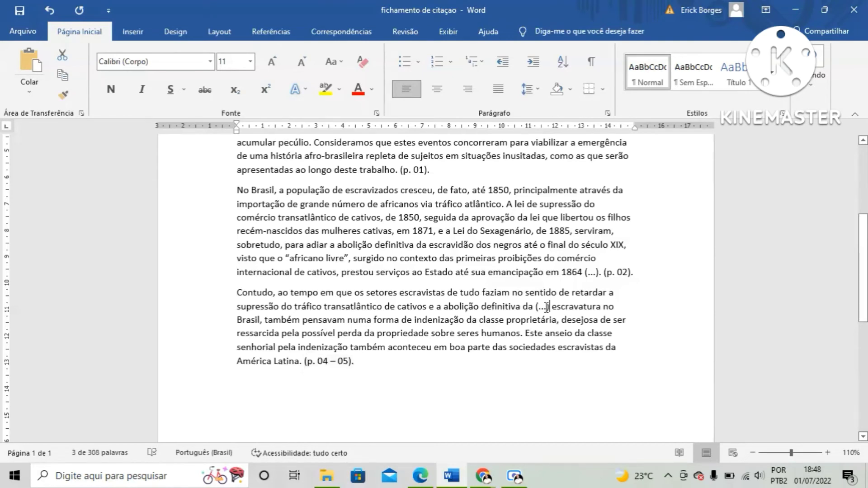
left_click_drag(550, 307, 535, 306)
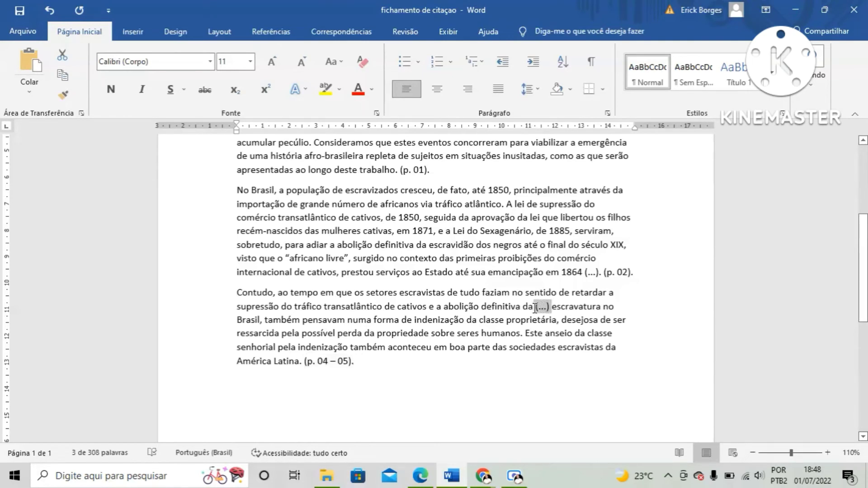
left_click(536, 335)
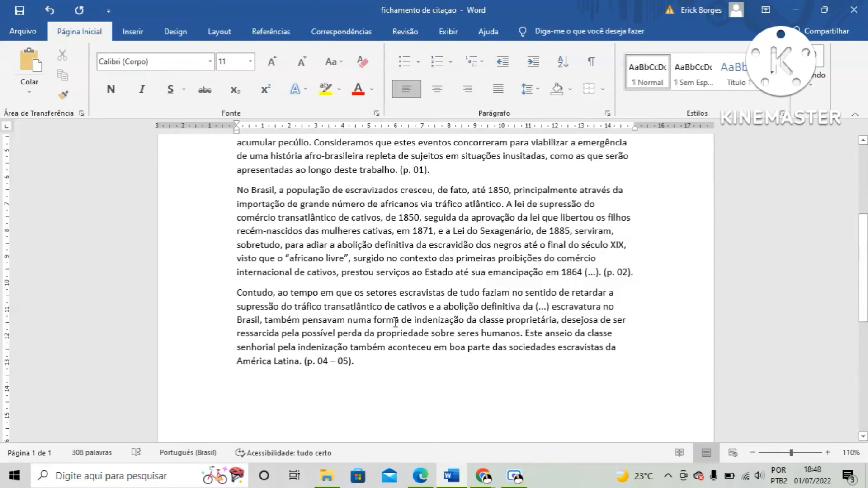
double_click(537, 306)
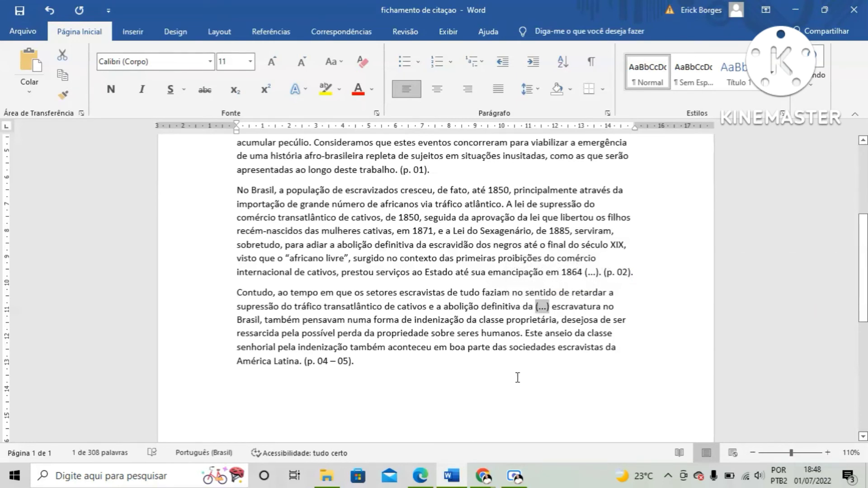
left_click_drag(302, 360, 371, 373)
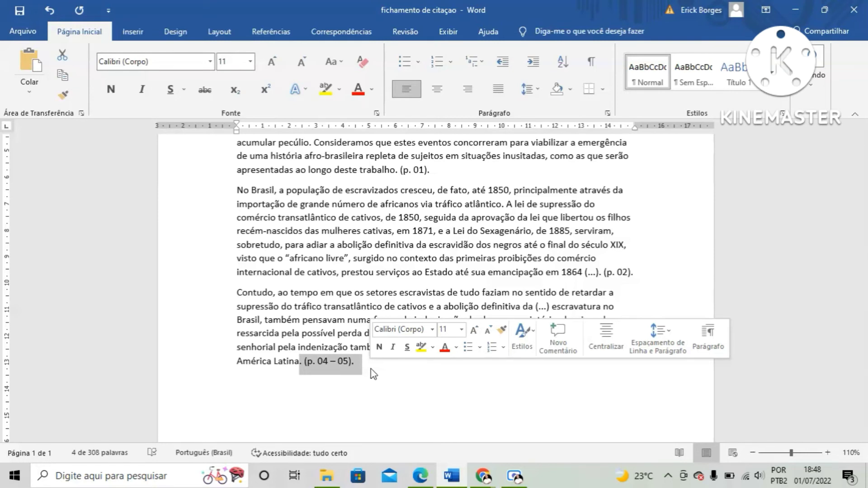
left_click(370, 368)
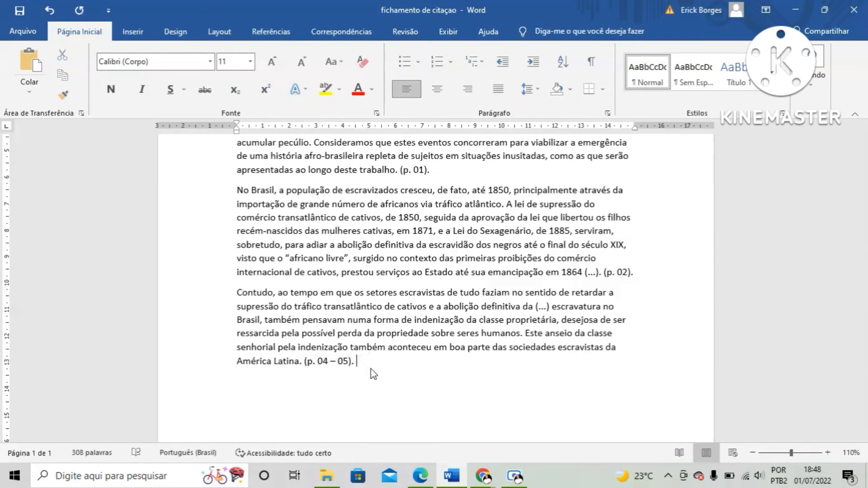
scroll(371, 368, "up", 2)
scroll(371, 368, "up", 1)
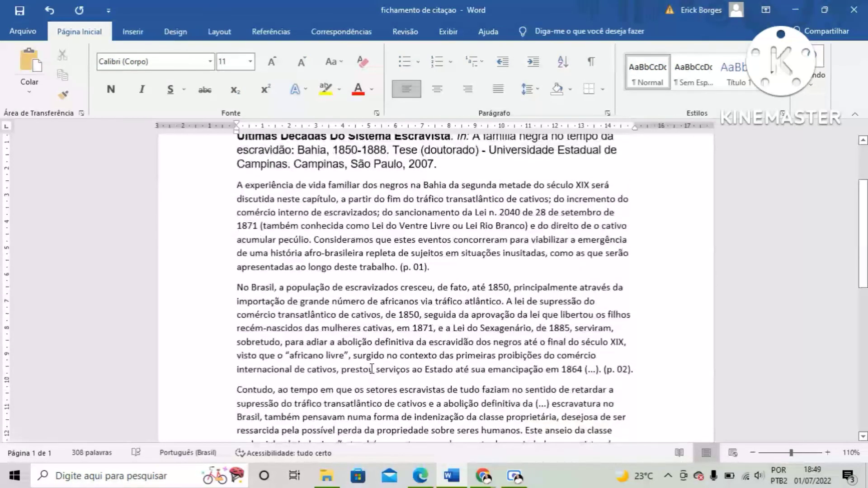
scroll(371, 368, "down", 4)
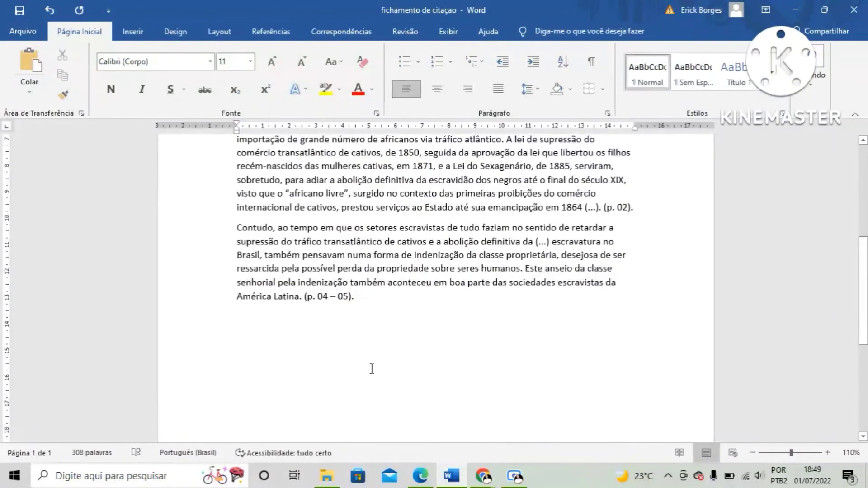
scroll(371, 368, "up", 2)
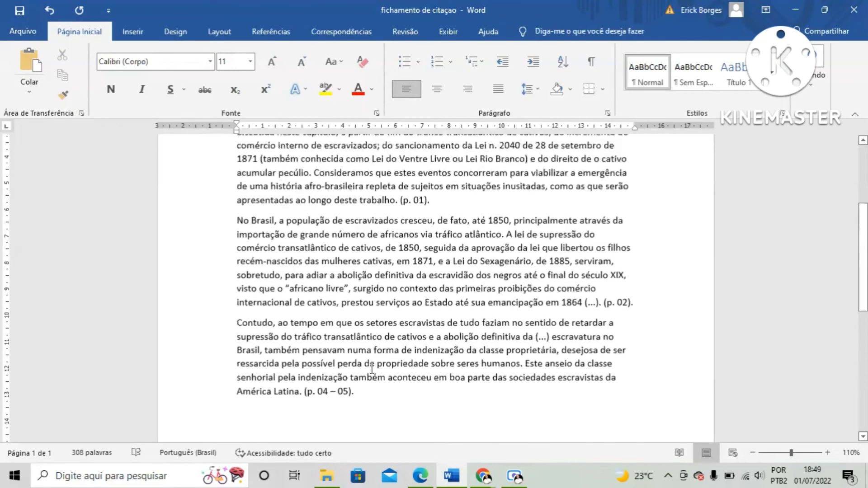
Look at the PDF text following the passage copied from page 5, and return to Word to view the reference and quoted passages.
scroll(371, 368, "up", 1)
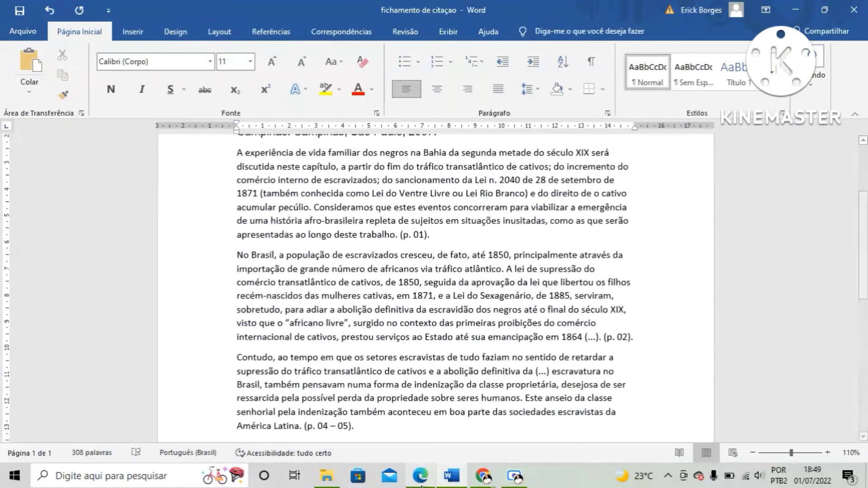
left_click(420, 475)
scroll(394, 348, "down", 4)
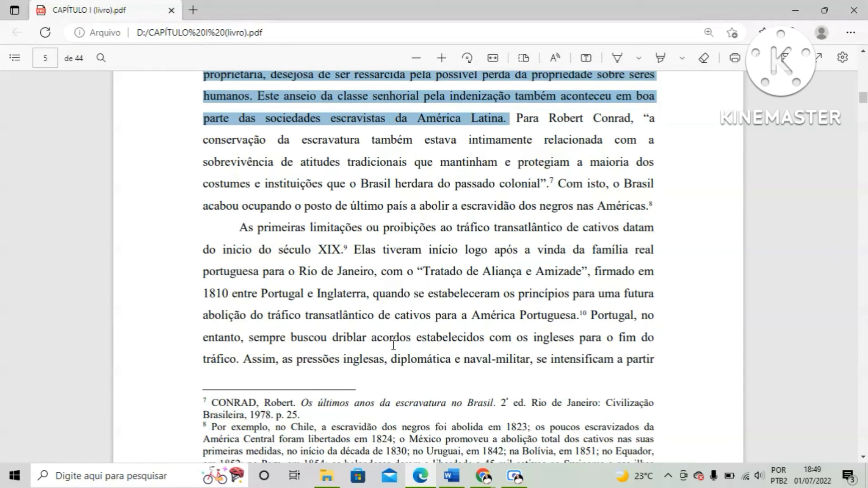
mouse_move(451, 476)
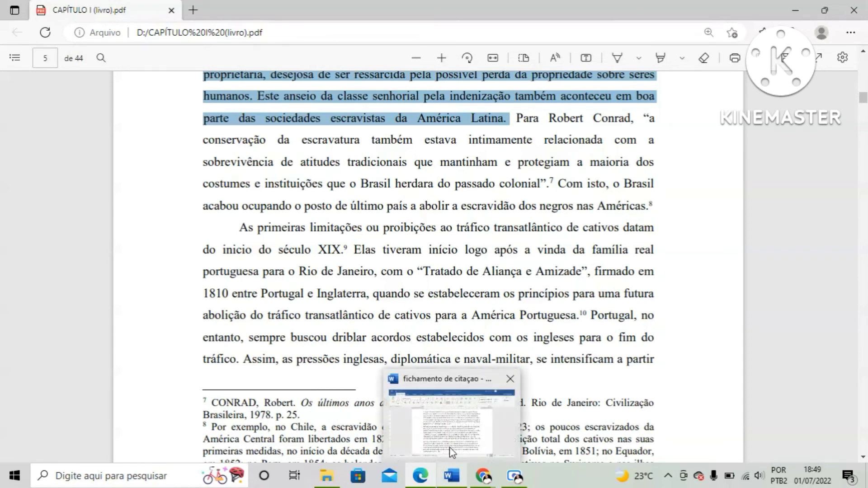
left_click(449, 438)
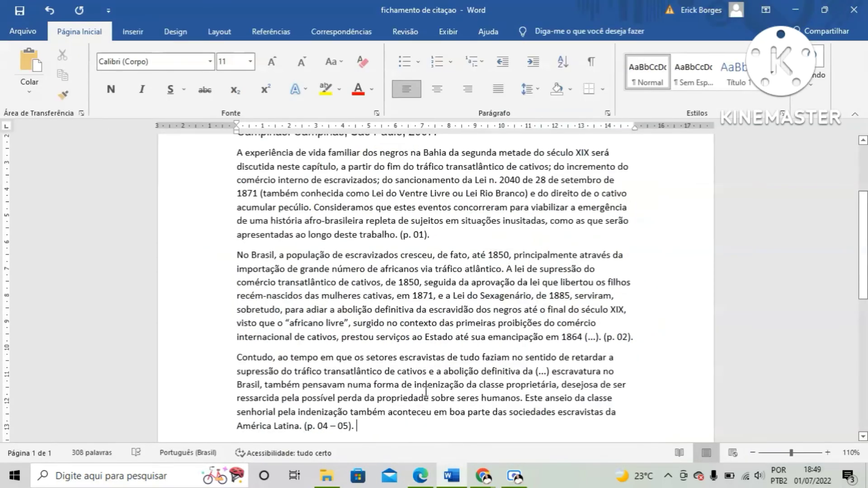
scroll(426, 392, "up", 3)
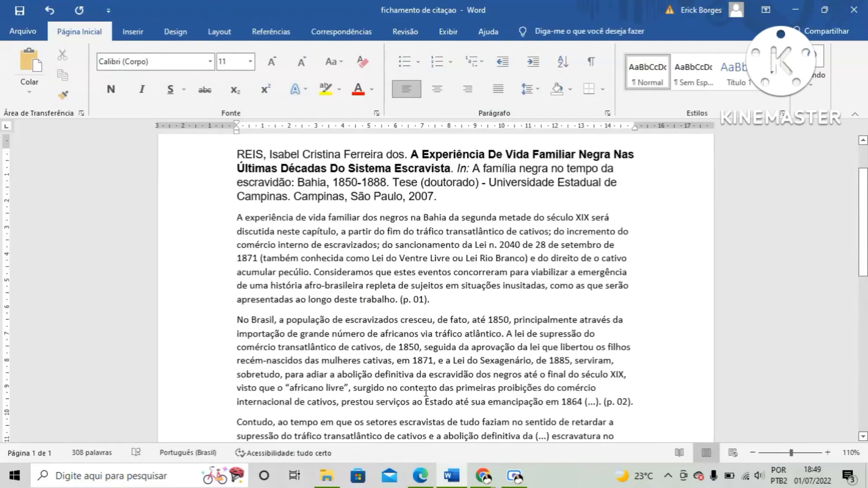
scroll(307, 309, "down", 1)
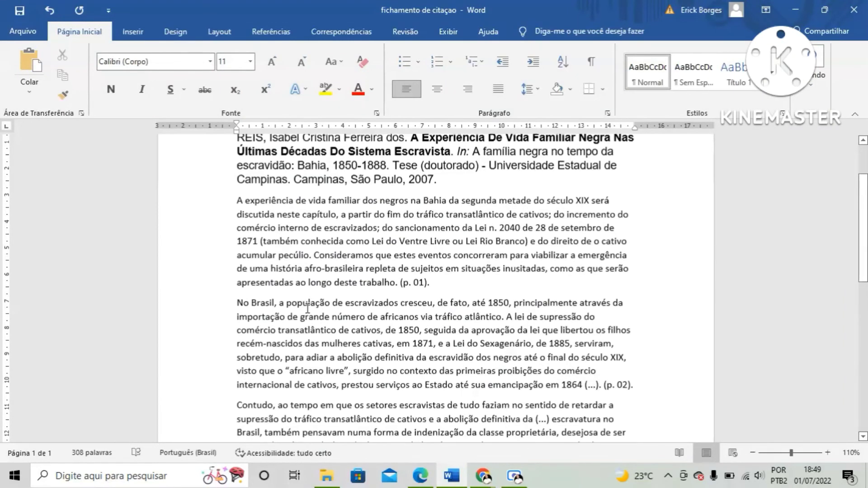
scroll(307, 309, "up", 1)
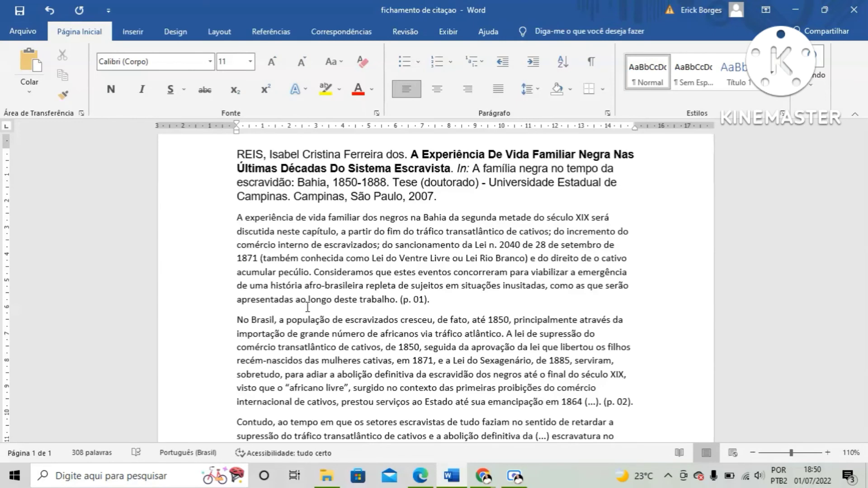
Review the first passage's page citation "(p. 01)." and the second passage's ending "(...). (p. 02)." by selecting each one.
scroll(325, 301, "down", 2)
left_click_drag(429, 236, 400, 236)
left_click(467, 276)
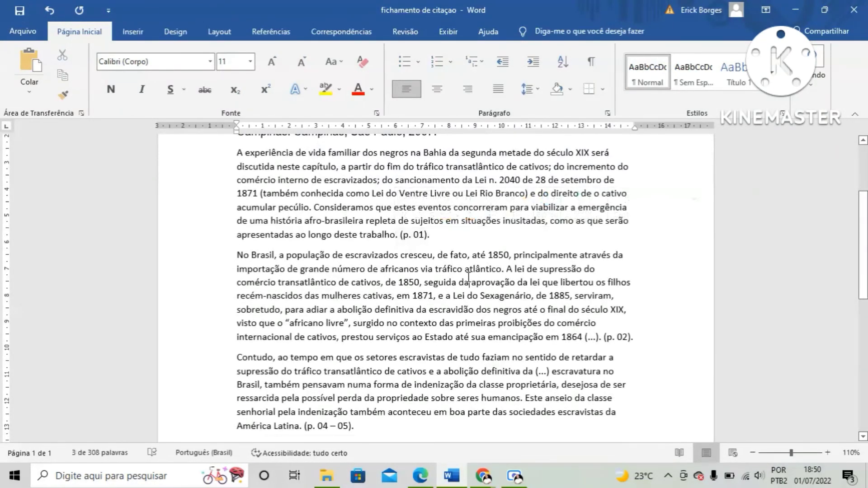
scroll(467, 276, "down", 3)
left_click_drag(639, 240, 585, 240)
left_click(576, 289)
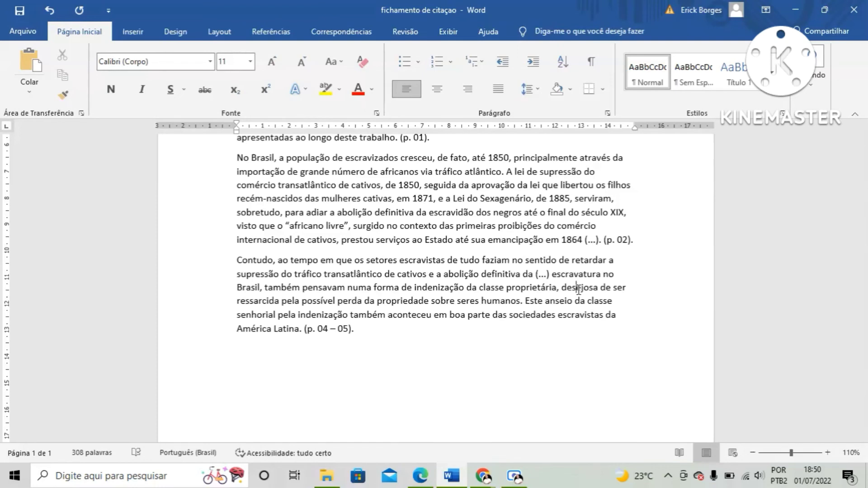
left_click_drag(638, 247, 585, 243)
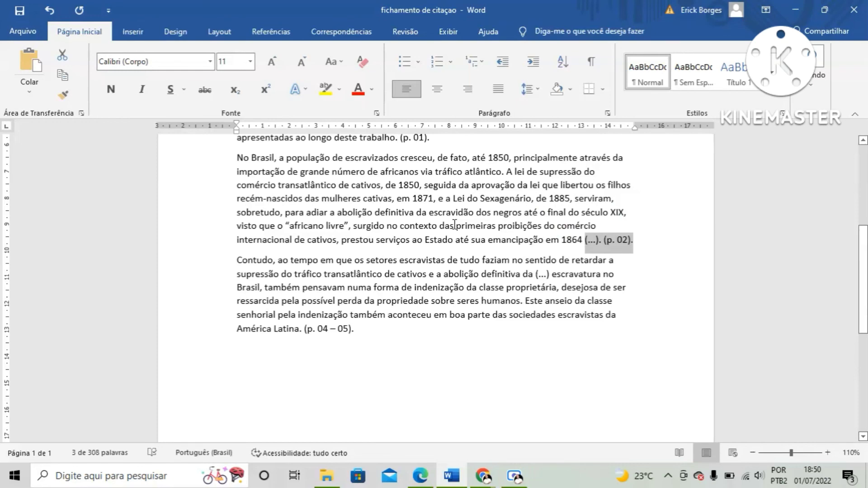
left_click(486, 227)
Look over the whole citation record, from the bibliographic reference to the last quoted passage and its page citation.
scroll(488, 229, "up", 1)
scroll(488, 229, "up", 3)
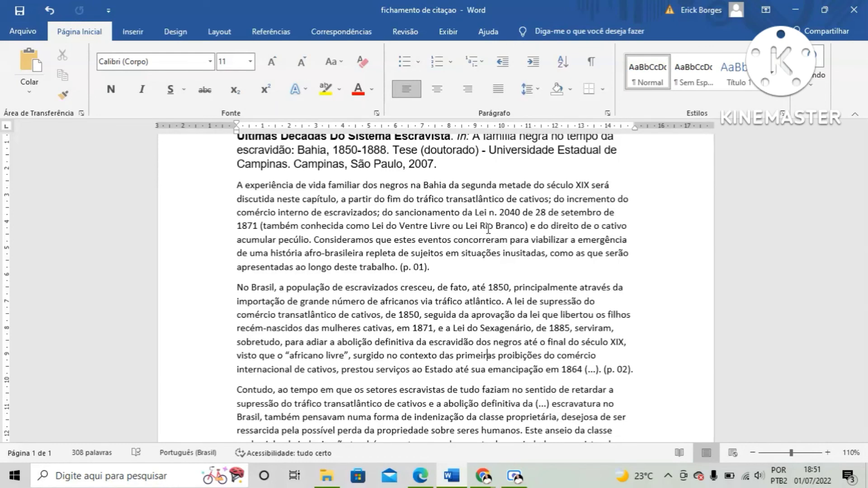
scroll(511, 226, "up", 3)
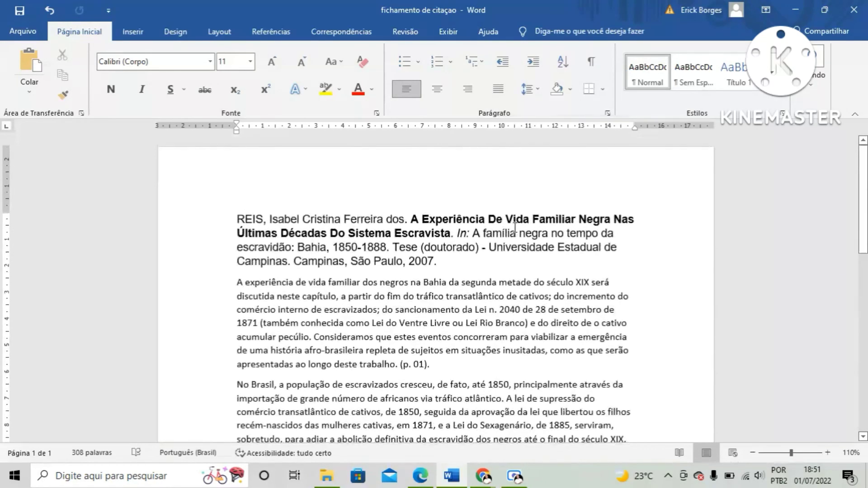
scroll(515, 228, "down", 4)
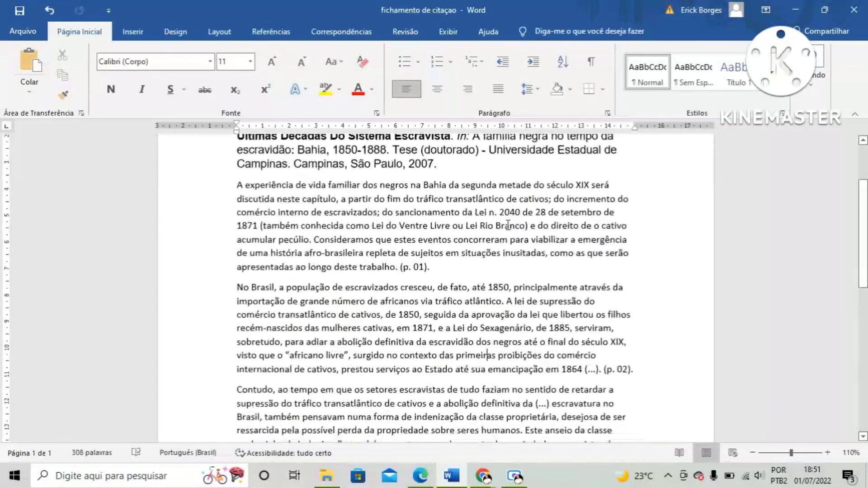
scroll(508, 224, "down", 7)
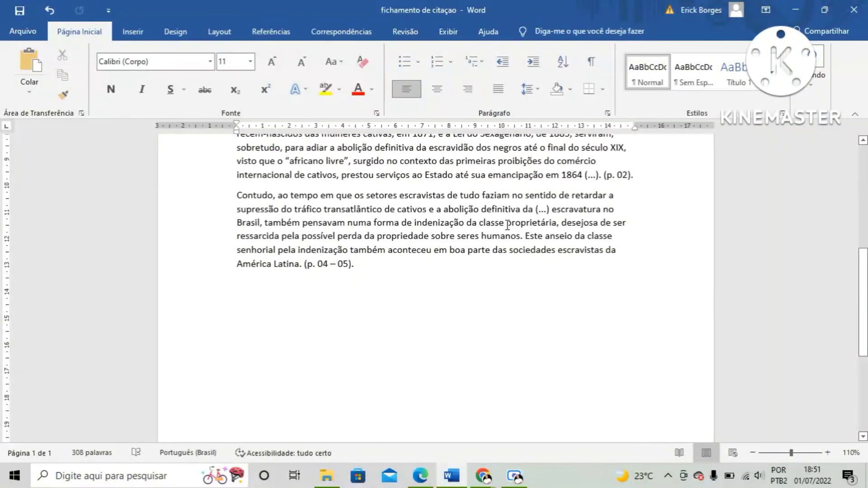
scroll(508, 225, "up", 6)
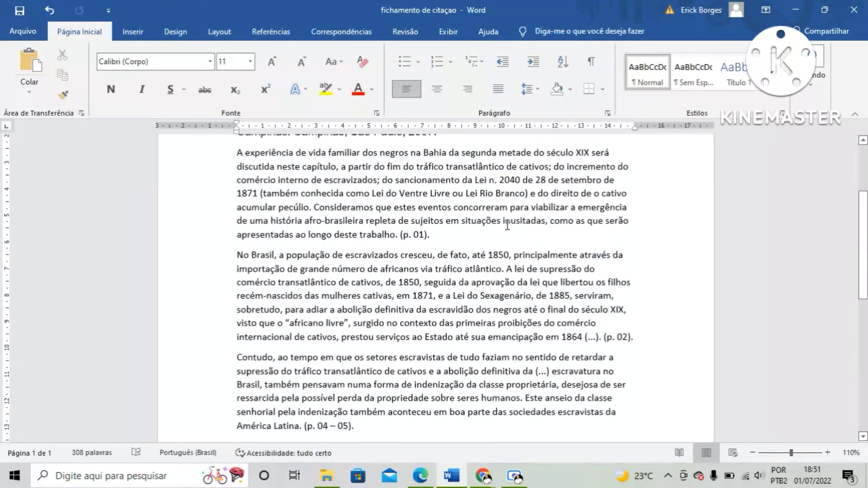
scroll(507, 225, "up", 2)
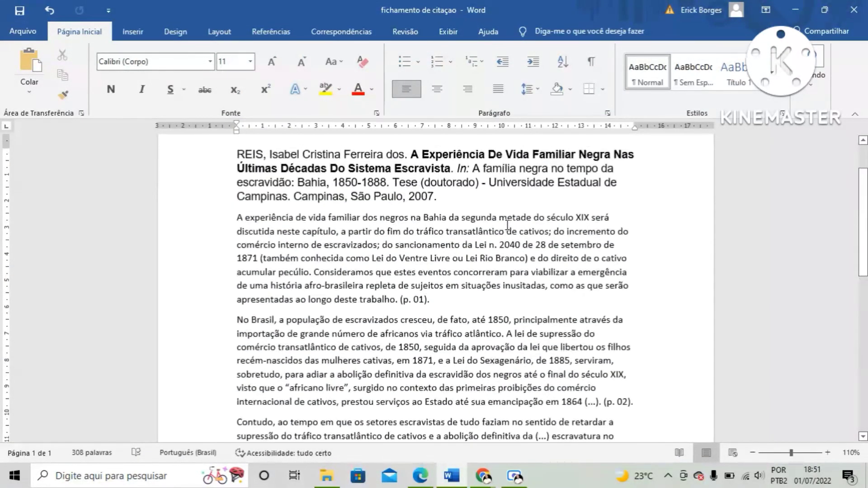
scroll(507, 225, "down", 1)
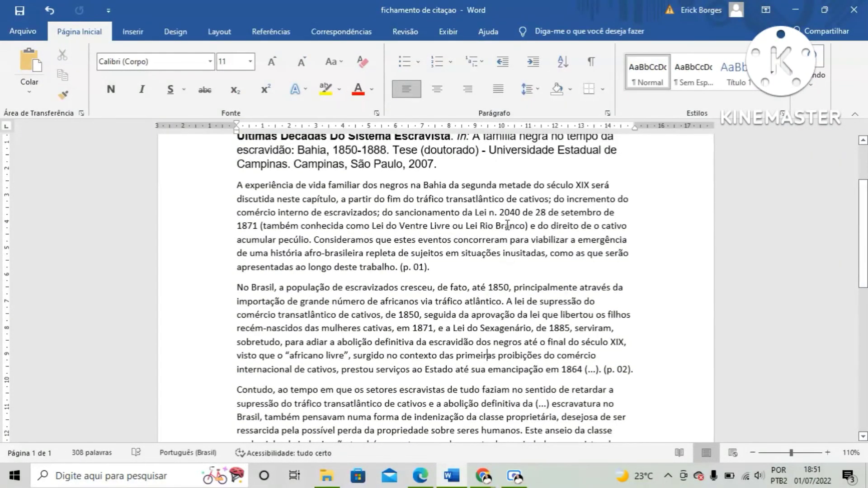
scroll(508, 225, "up", 1)
scroll(507, 225, "down", 1)
Set the three quoted passages below the bibliographic reference in Arial and justify them.
left_click_drag(233, 189, 385, 391)
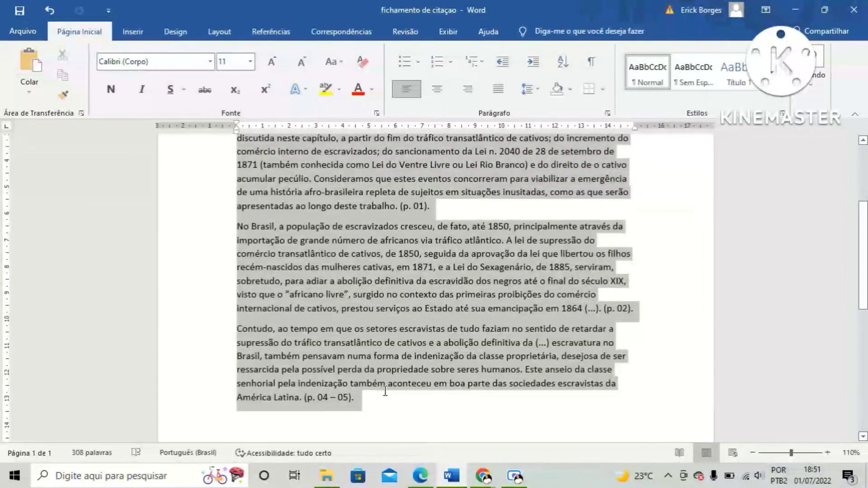
left_click(210, 62)
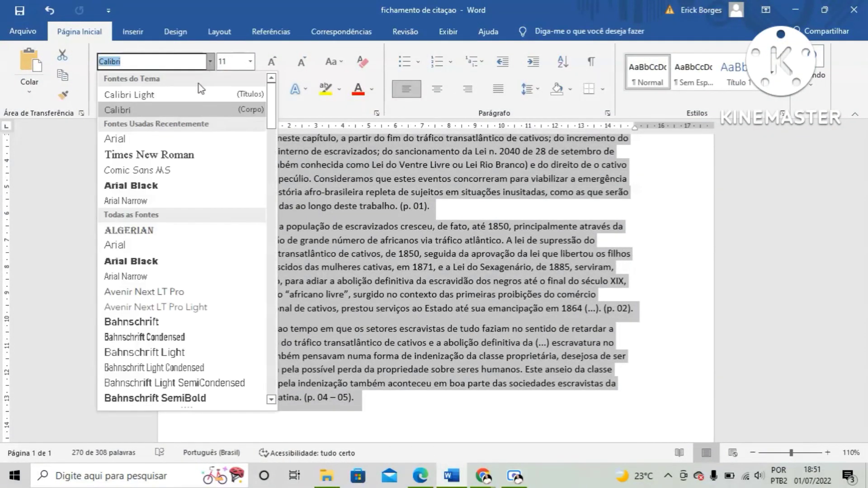
left_click(126, 138)
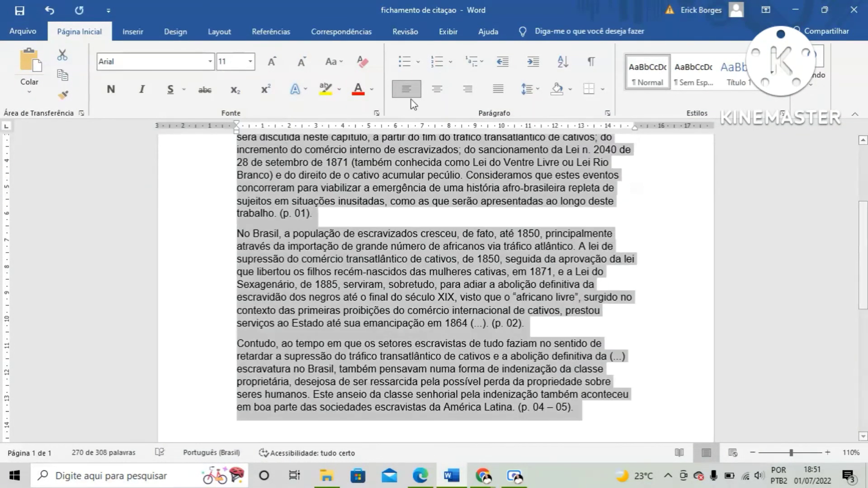
left_click(498, 89)
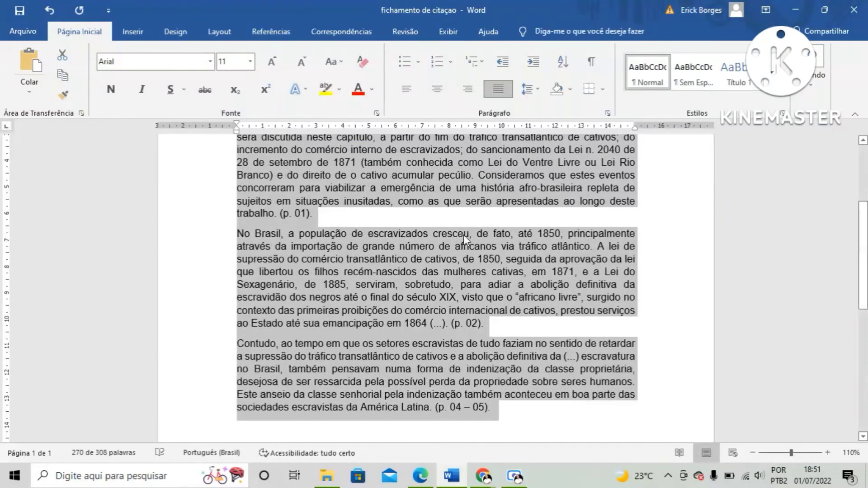
scroll(440, 238, "up", 3)
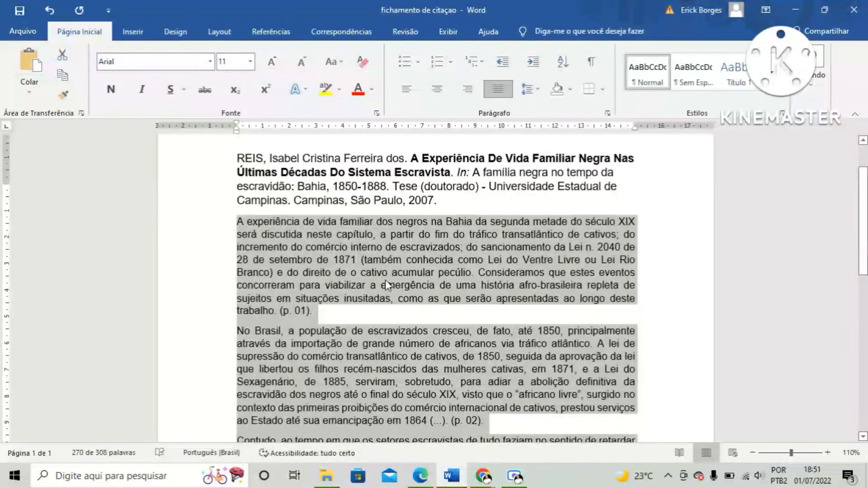
scroll(385, 281, "down", 1)
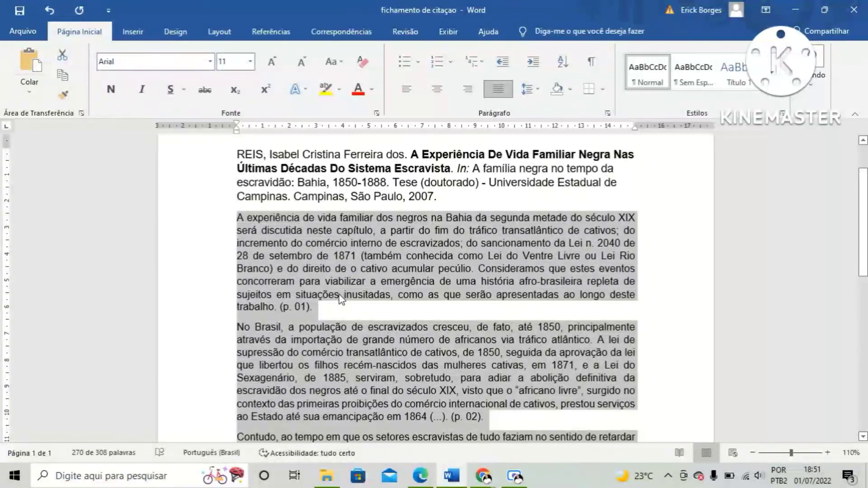
left_click(336, 310)
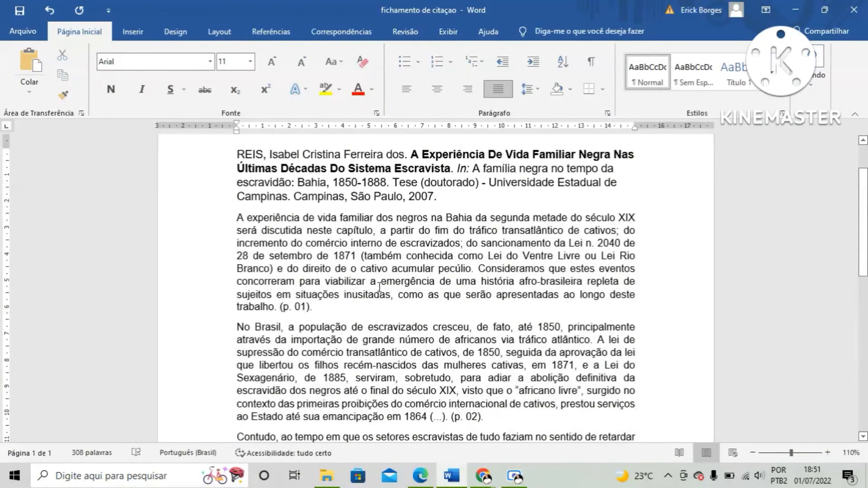
Review the formatted citation record from the reference to the last passage, with the document view at 90%.
scroll(380, 286, "down", 6)
scroll(379, 286, "down", 4)
scroll(379, 286, "up", 4)
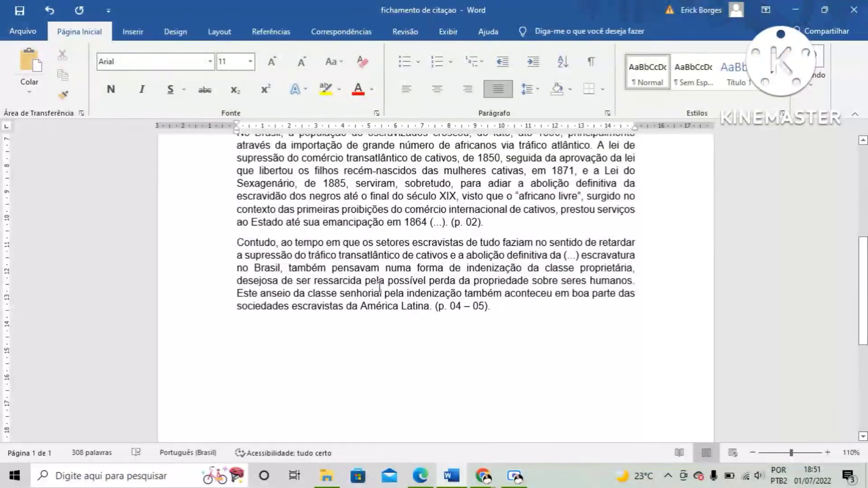
scroll(379, 287, "up", 8)
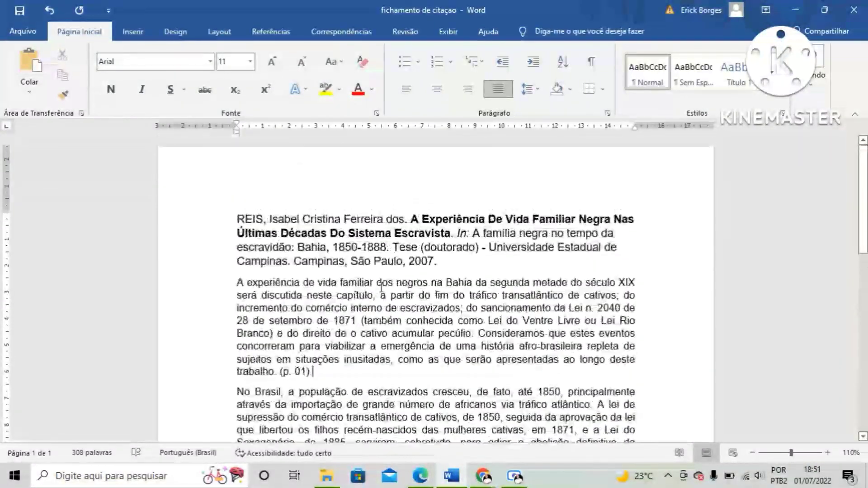
left_click(753, 452)
left_click(752, 453)
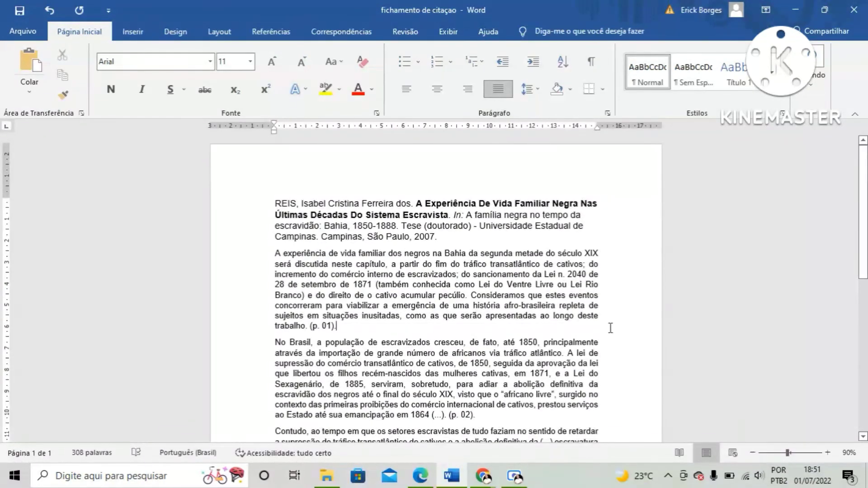
scroll(610, 328, "down", 2)
scroll(610, 328, "down", 1)
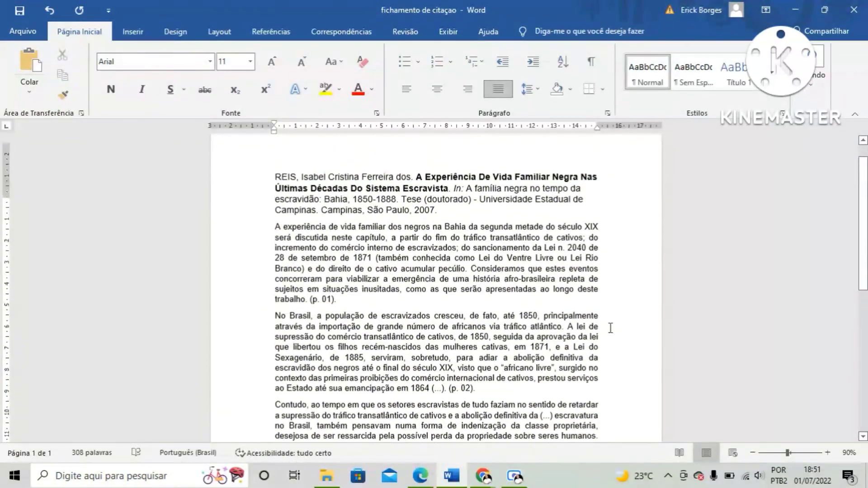
scroll(610, 329, "up", 1)
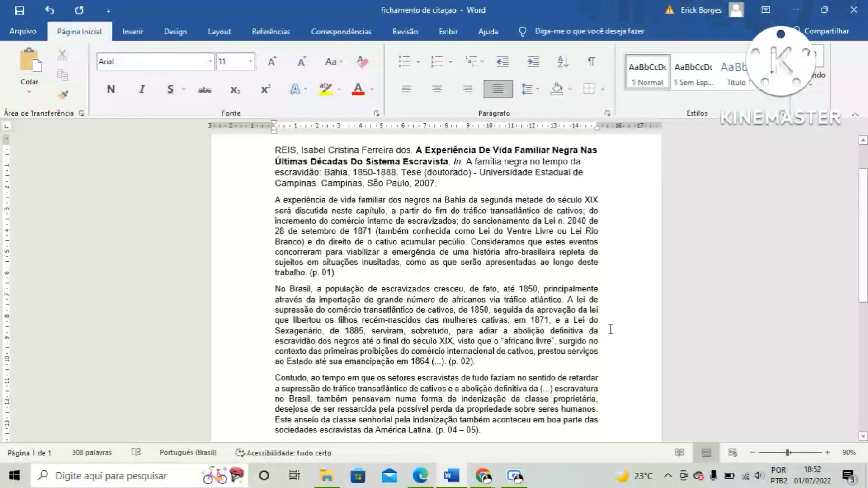